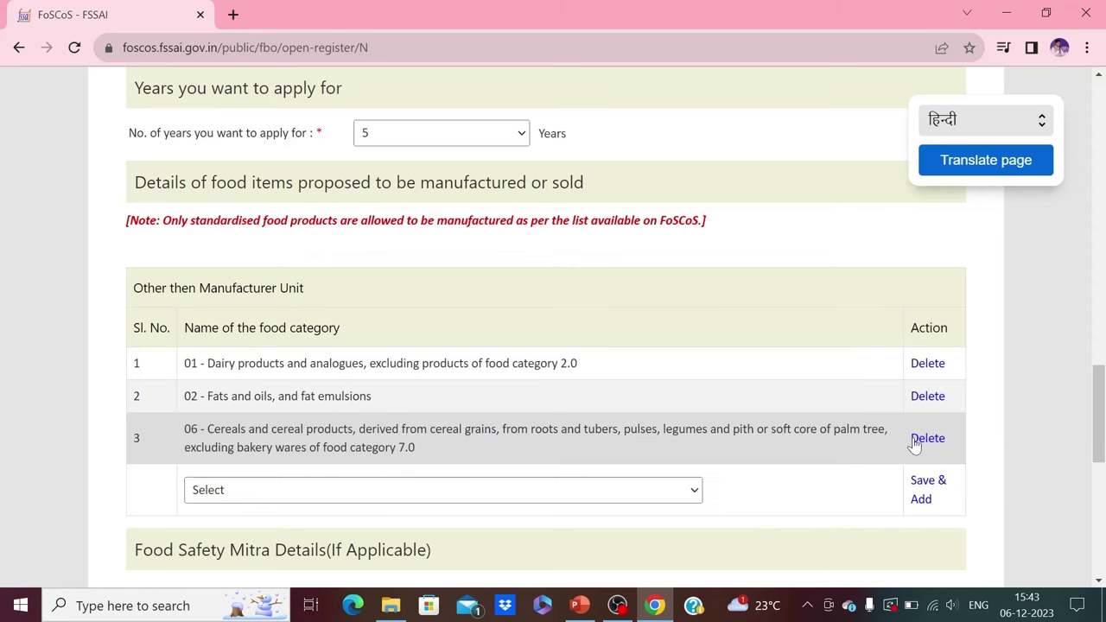
Step: Add categories 13 (particular nutritional uses foodstuffs) and 14 (Beverages, excluding dairy) as rows 4 and 5
{"action": "left_click", "coordinate": [478, 489]}
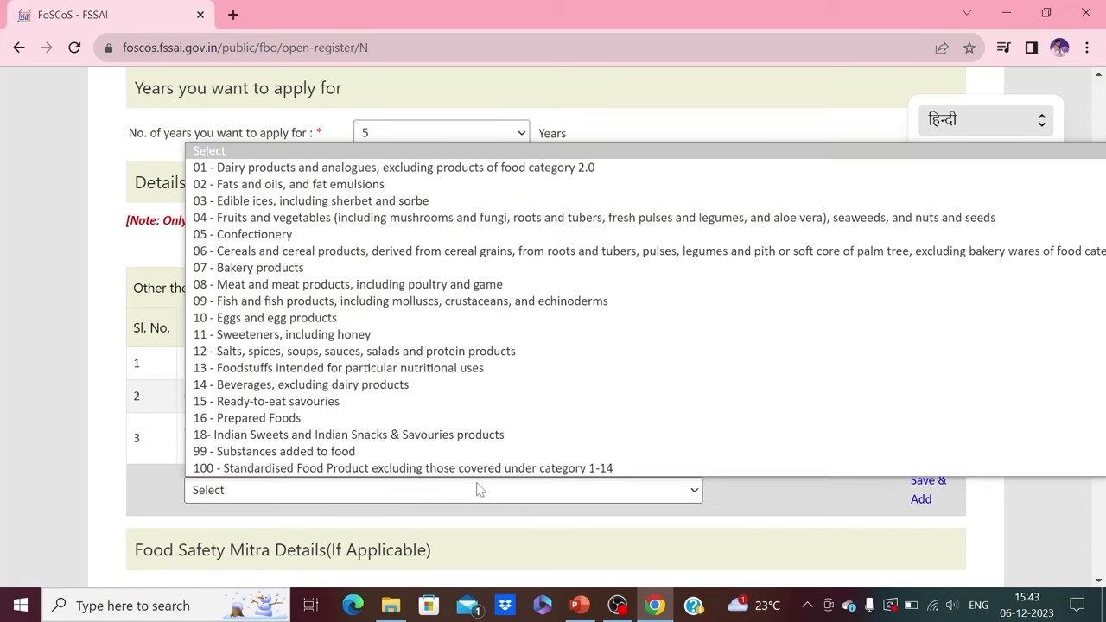
{"action": "left_click", "coordinate": [268, 368]}
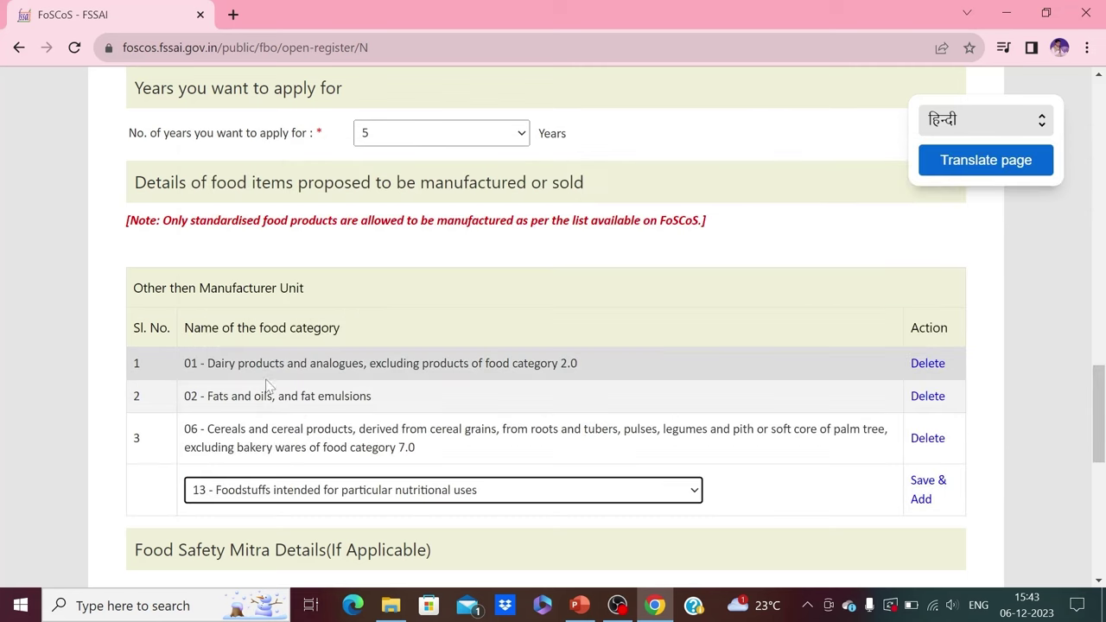
{"action": "left_click", "coordinate": [922, 482]}
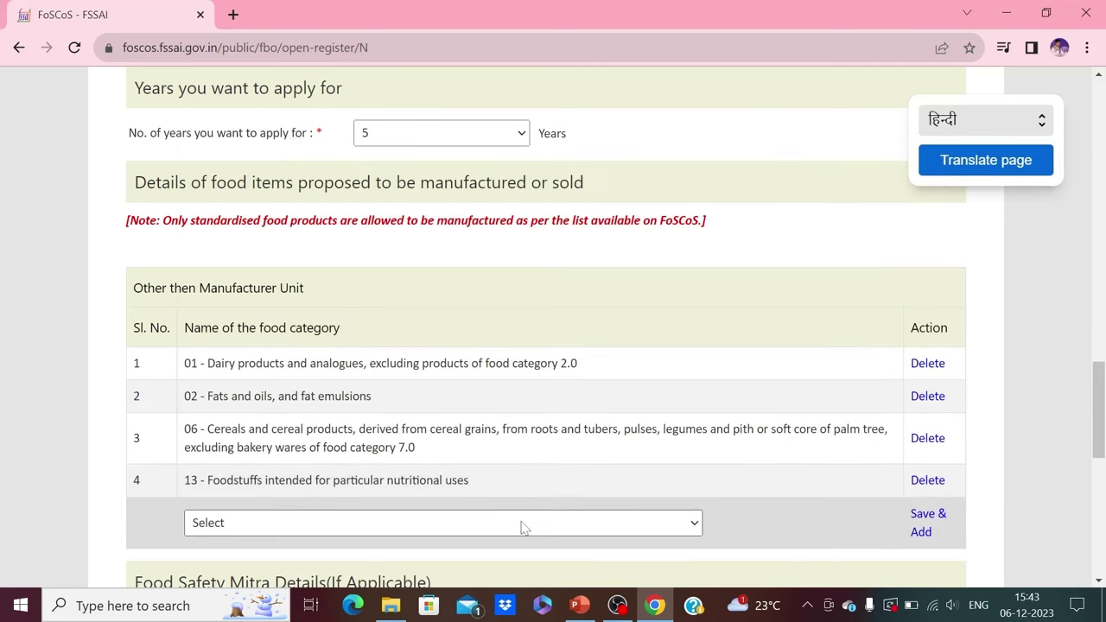
{"action": "left_click", "coordinate": [521, 526]}
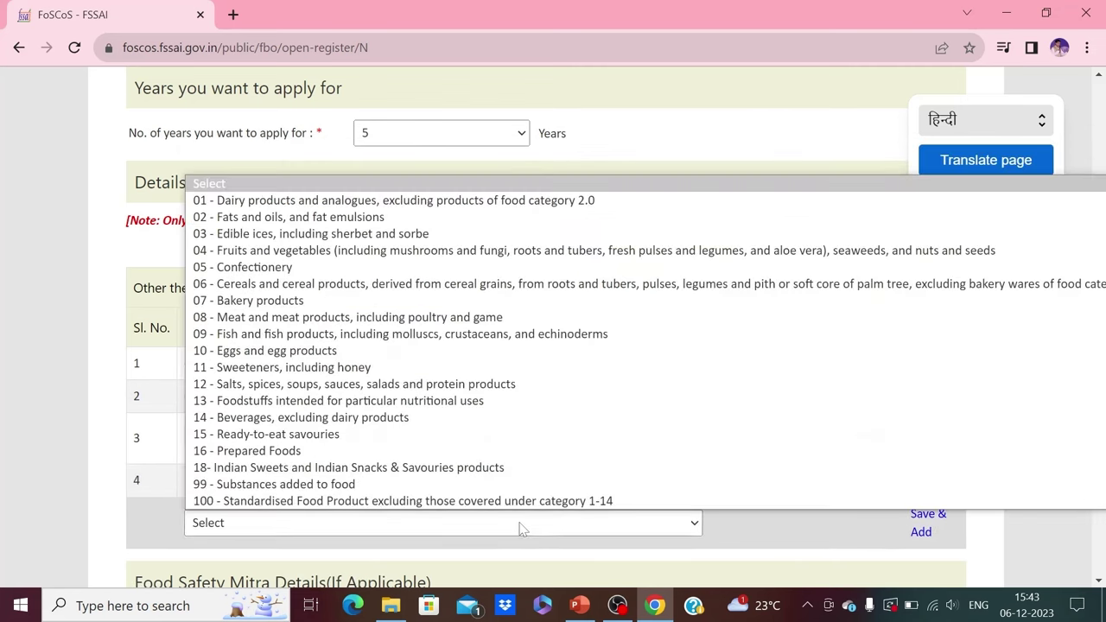
{"action": "left_click", "coordinate": [256, 418]}
{"action": "left_click", "coordinate": [920, 526]}
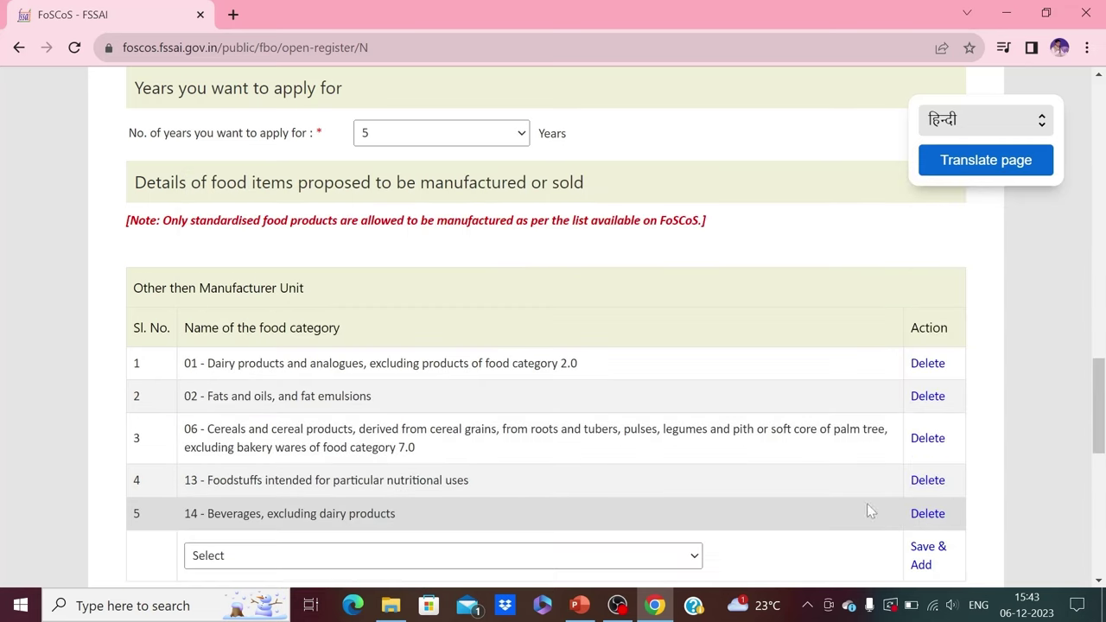
{"action": "scroll", "coordinate": [110, 563], "scroll_direction": "down", "scroll_amount": 4}
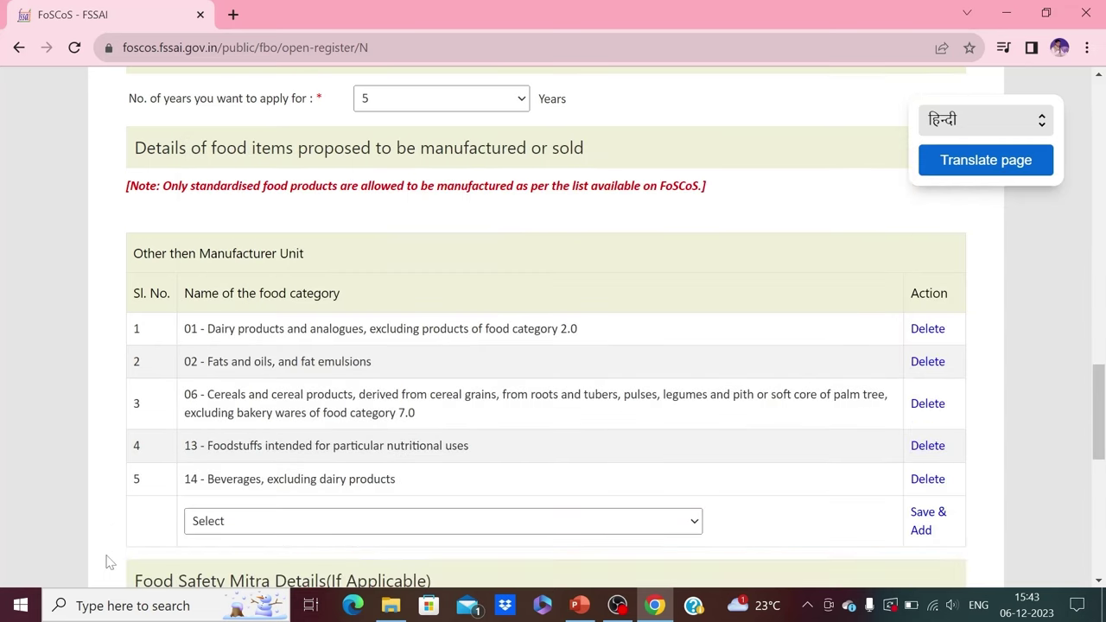
{"action": "scroll", "coordinate": [110, 562], "scroll_direction": "down", "scroll_amount": 3}
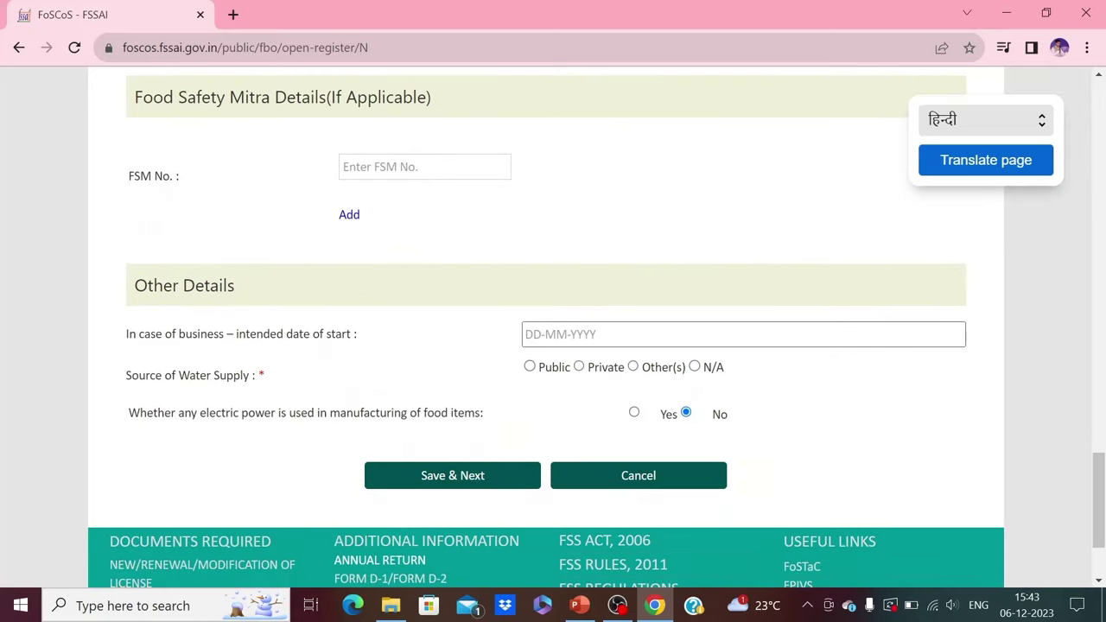
Step: Set the intended start date to 06-12-2023 and save the form
{"action": "left_click", "coordinate": [557, 335]}
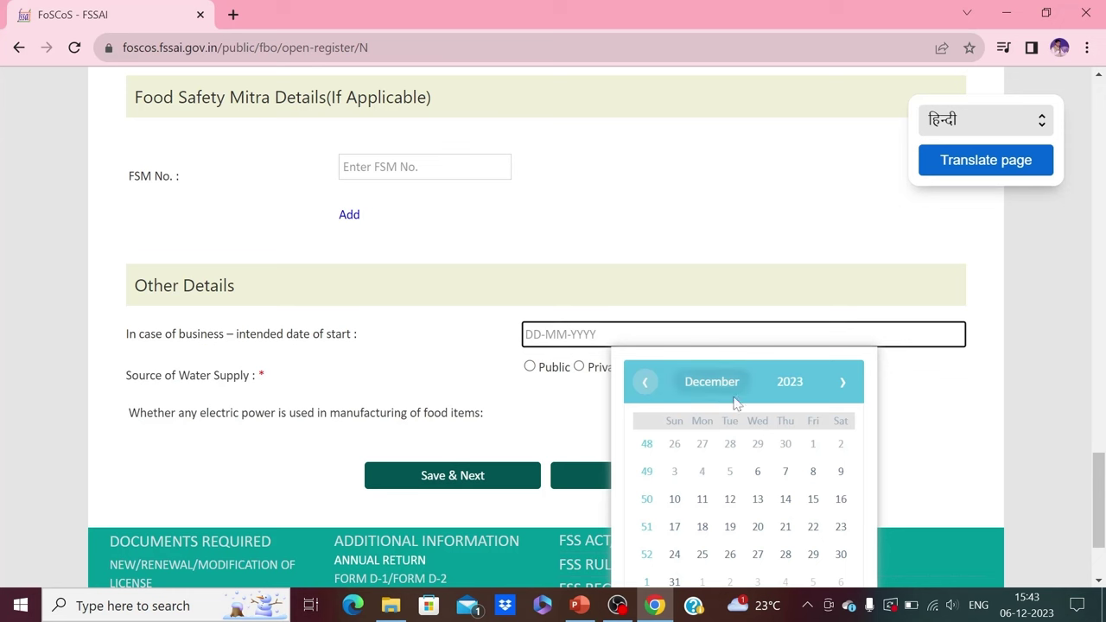
{"action": "left_click", "coordinate": [758, 476]}
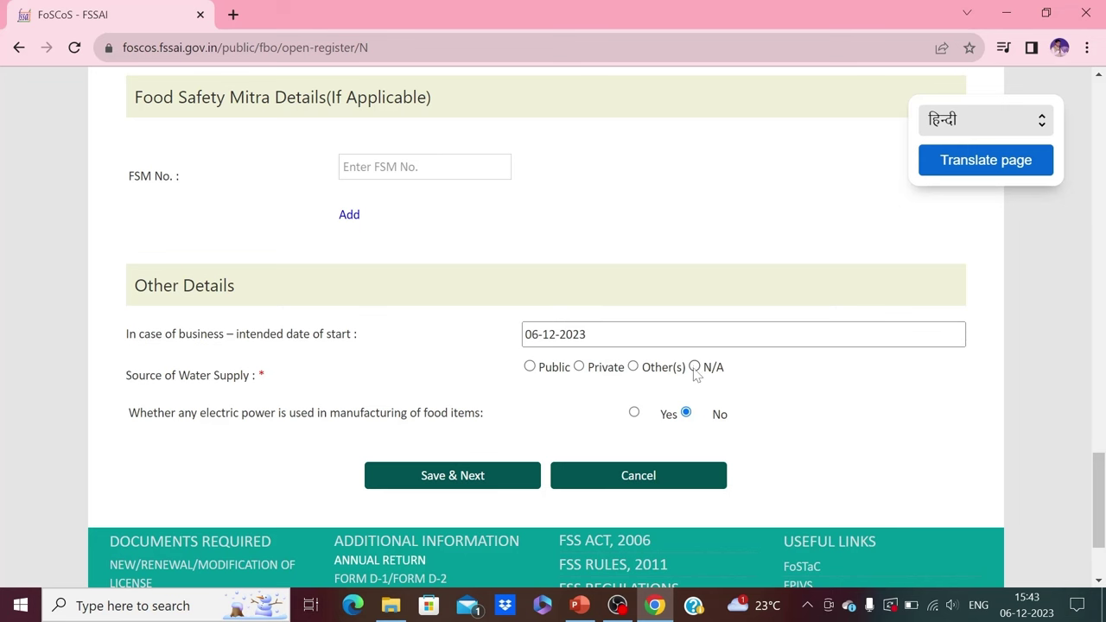
{"action": "left_click", "coordinate": [478, 481]}
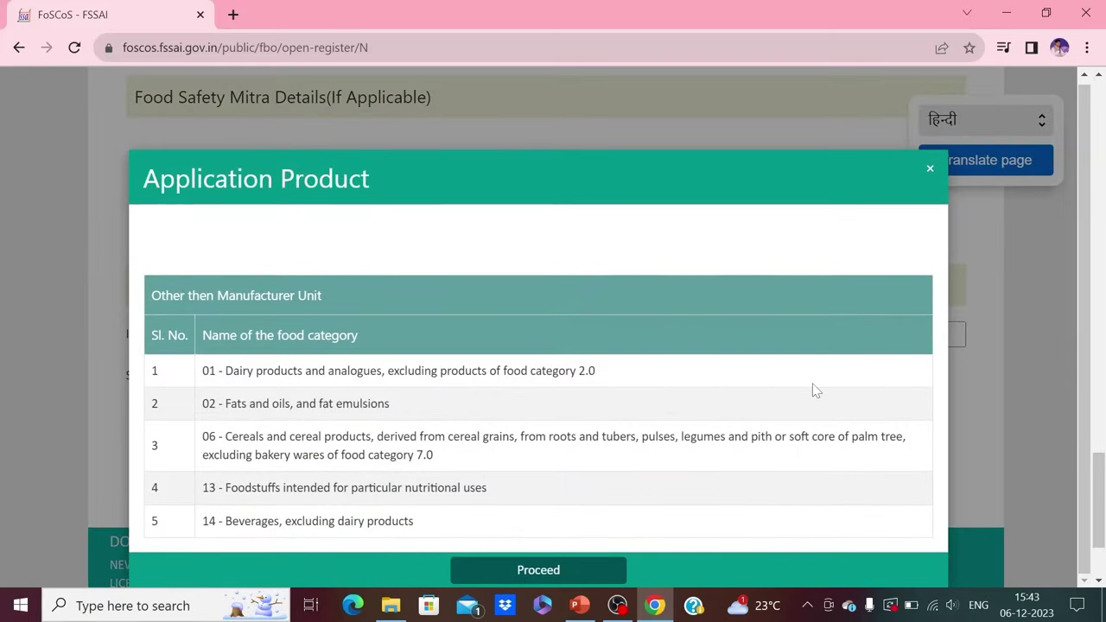
Step: Review the five listed food categories and proceed to the Sign Up Details form
{"action": "scroll", "coordinate": [815, 391], "scroll_direction": "down", "scroll_amount": 2}
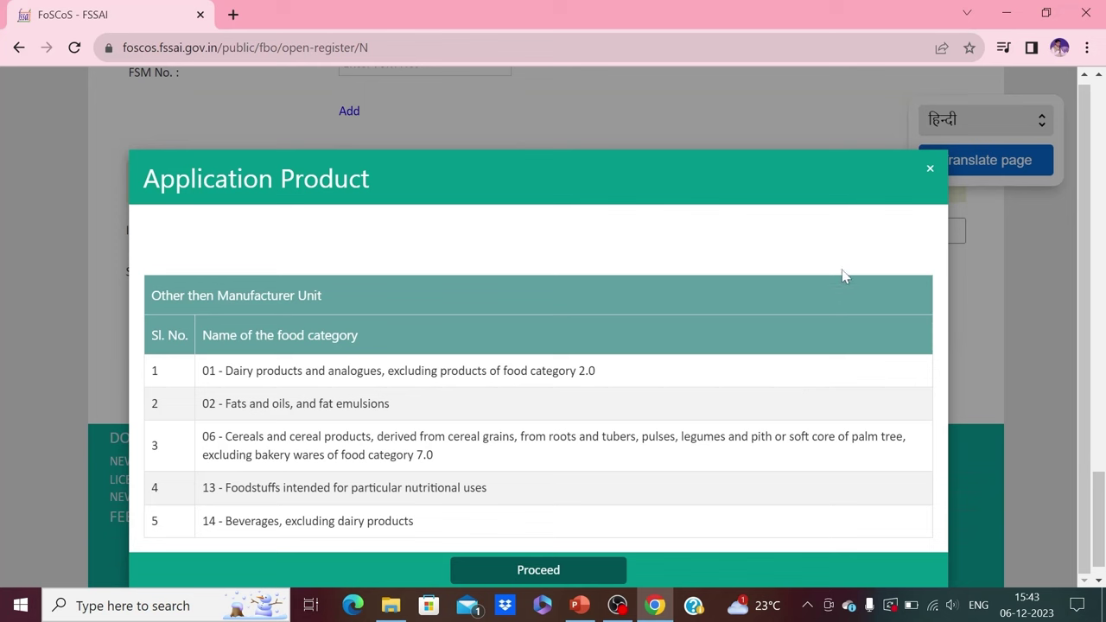
{"action": "scroll", "coordinate": [803, 266], "scroll_direction": "down", "scroll_amount": 1}
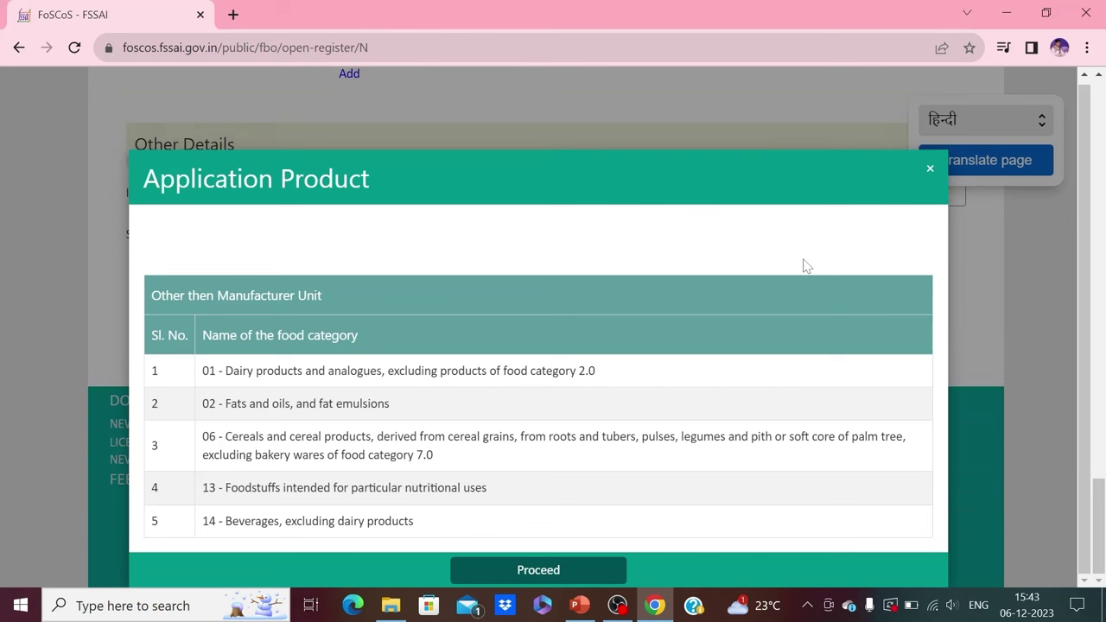
{"action": "left_click", "coordinate": [521, 570]}
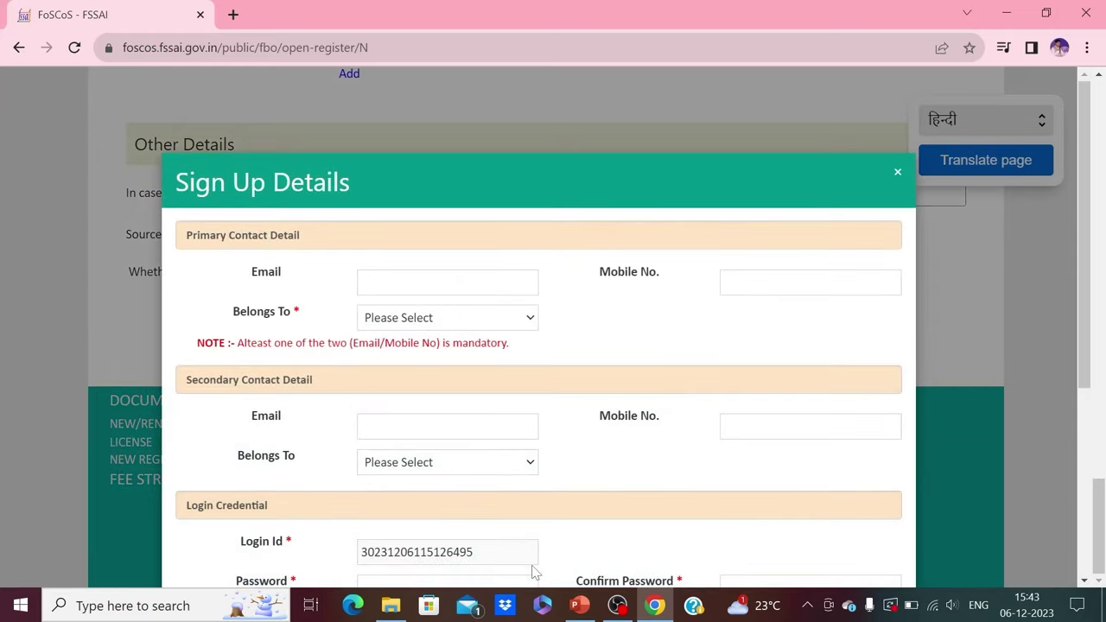
Step: Set the primary contact's Belongs To field to Self
{"action": "left_click", "coordinate": [395, 317]}
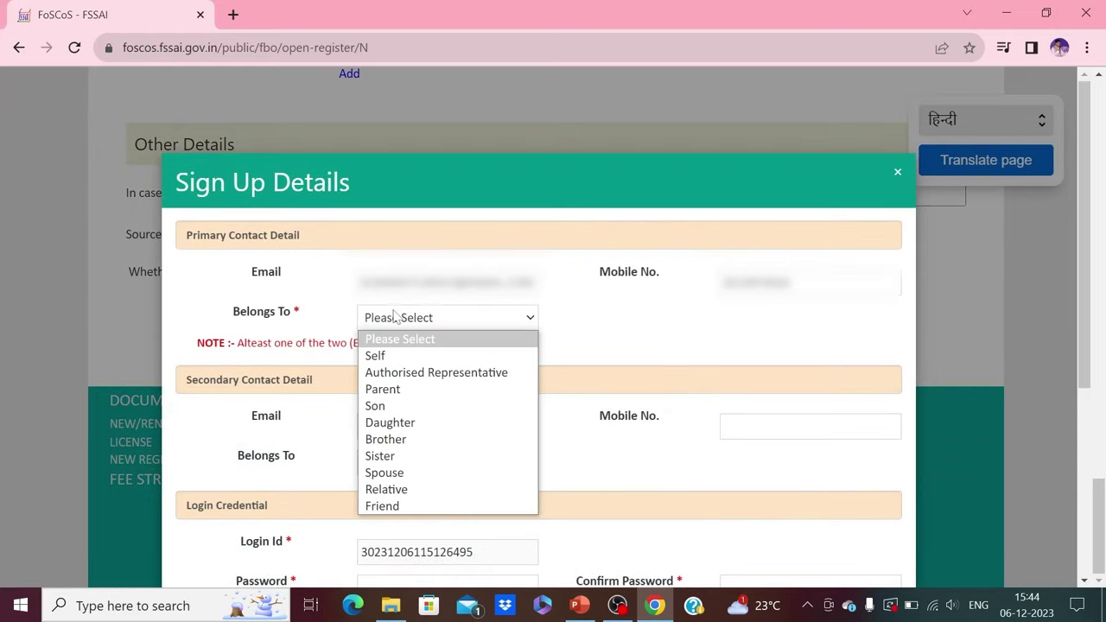
{"action": "left_click", "coordinate": [388, 356]}
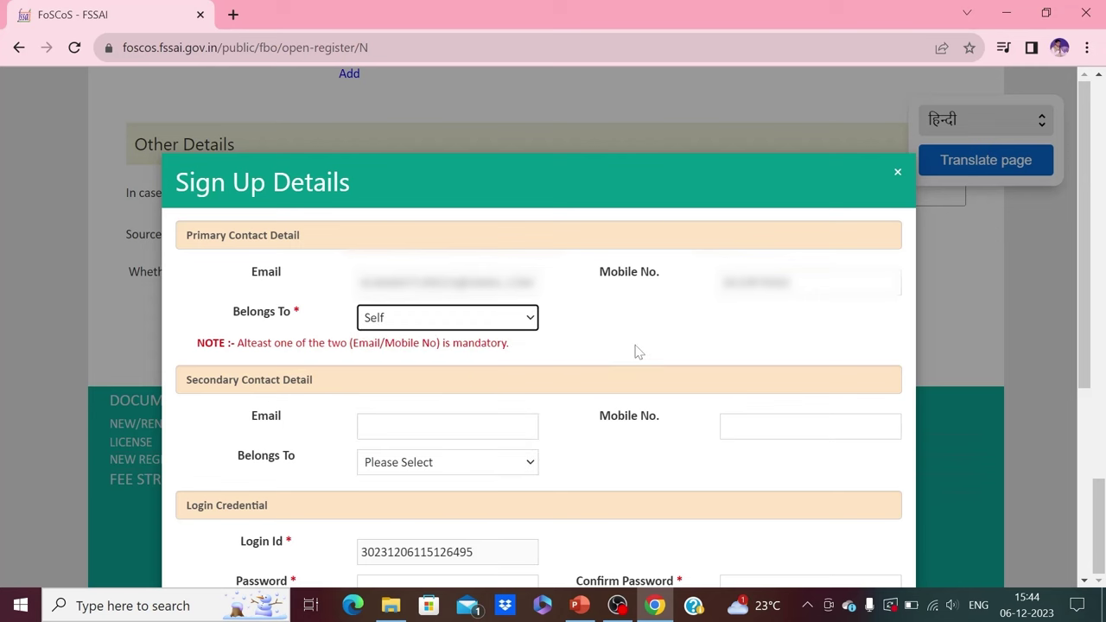
{"action": "scroll", "coordinate": [636, 350], "scroll_direction": "down", "scroll_amount": 1}
{"action": "scroll", "coordinate": [637, 350], "scroll_direction": "down", "scroll_amount": 2}
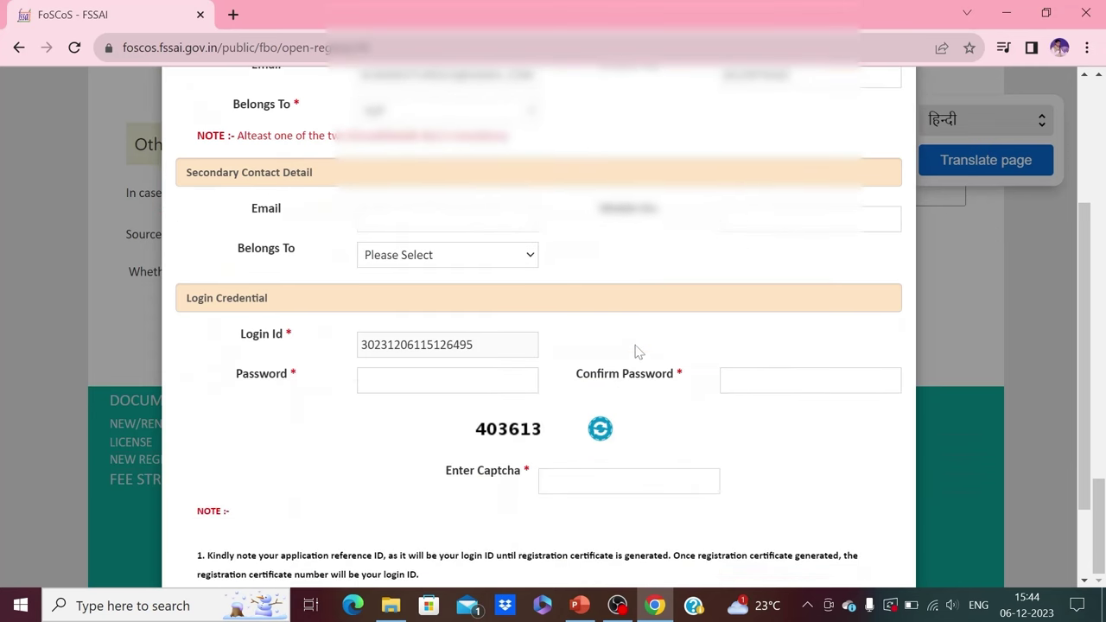
Step: Enter and confirm the account password, then type the displayed captcha
{"action": "left_click", "coordinate": [447, 345]}
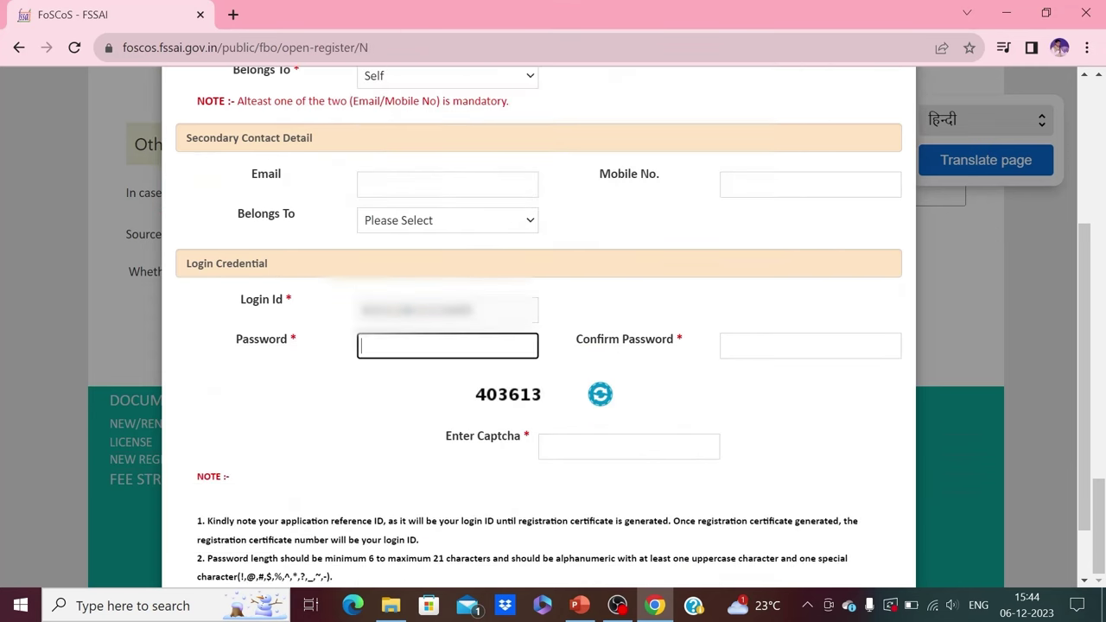
{"action": "type", "text": "•"}
{"action": "left_click", "coordinate": [809, 345]}
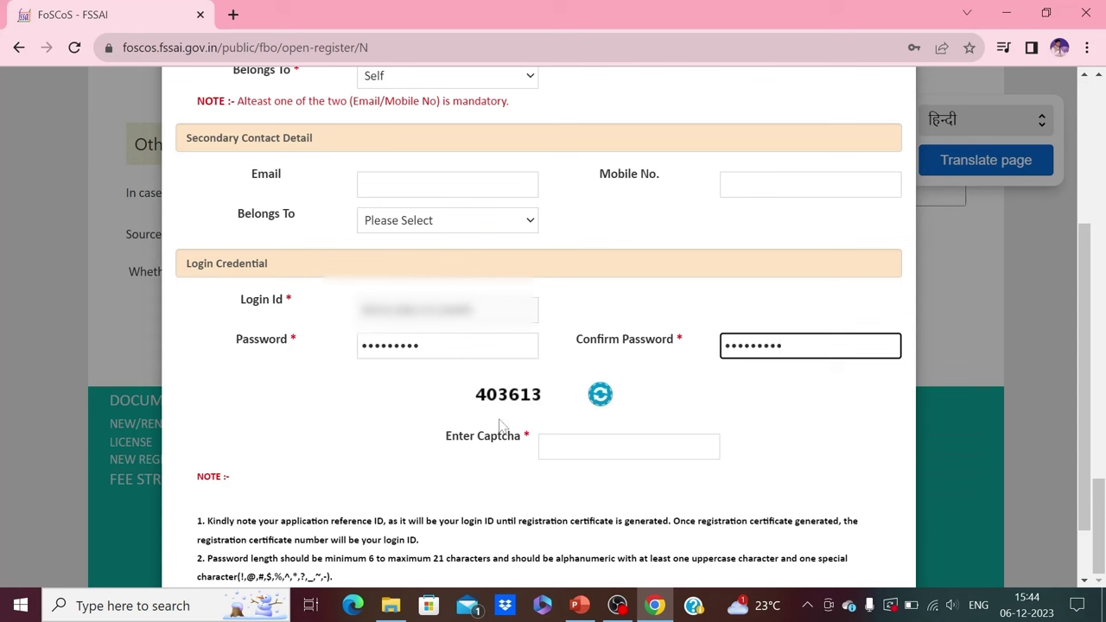
{"action": "left_click", "coordinate": [628, 446]}
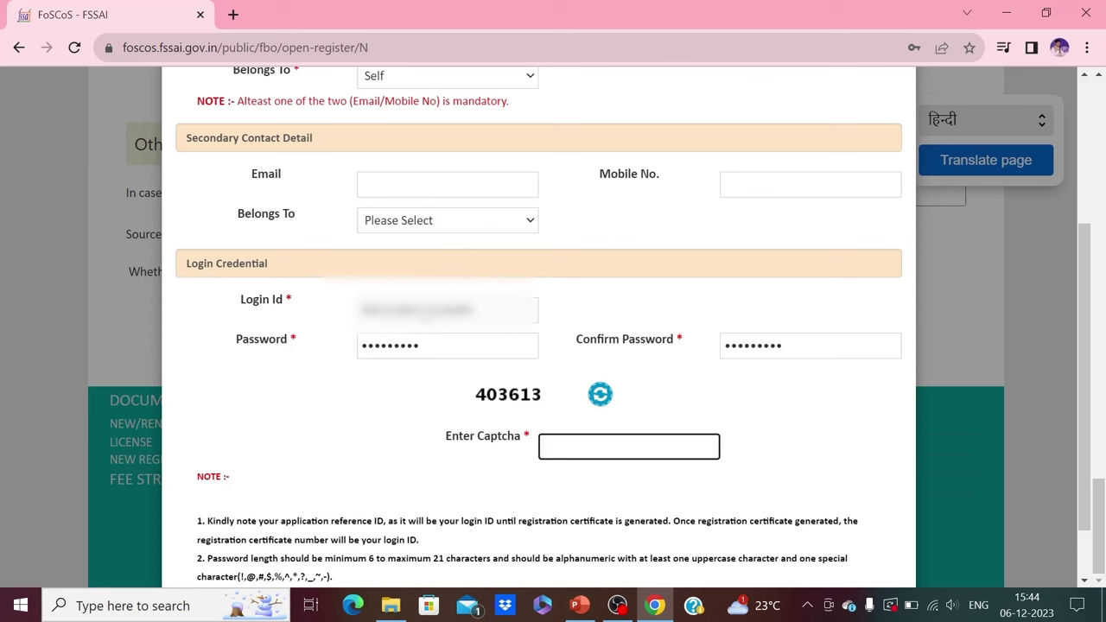
{"action": "double_click", "coordinate": [415, 309]}
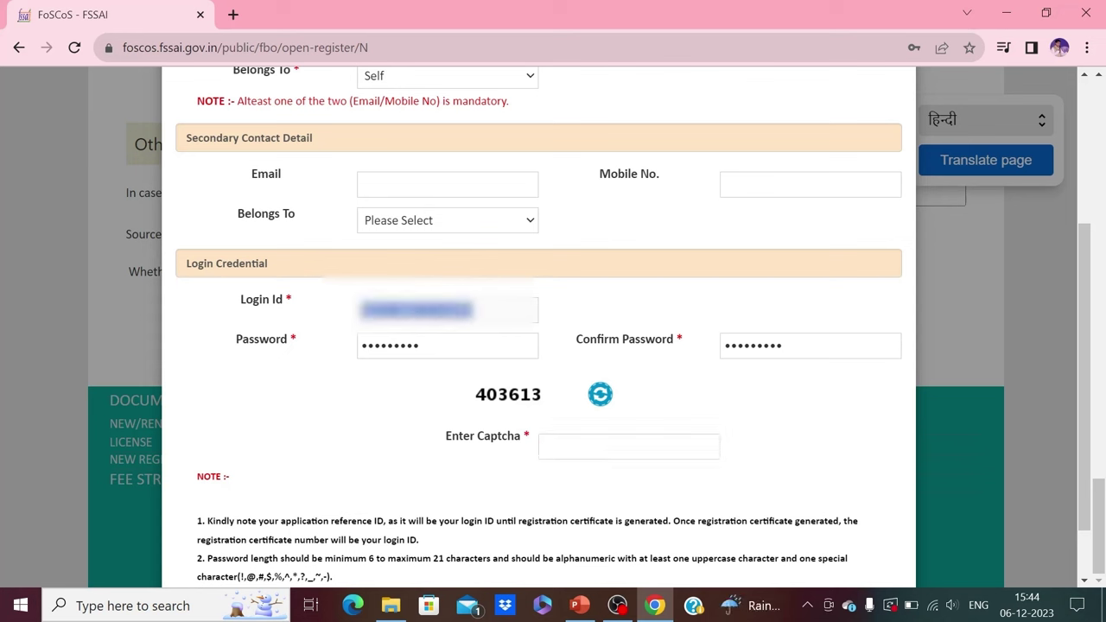
{"action": "left_click", "coordinate": [542, 445]}
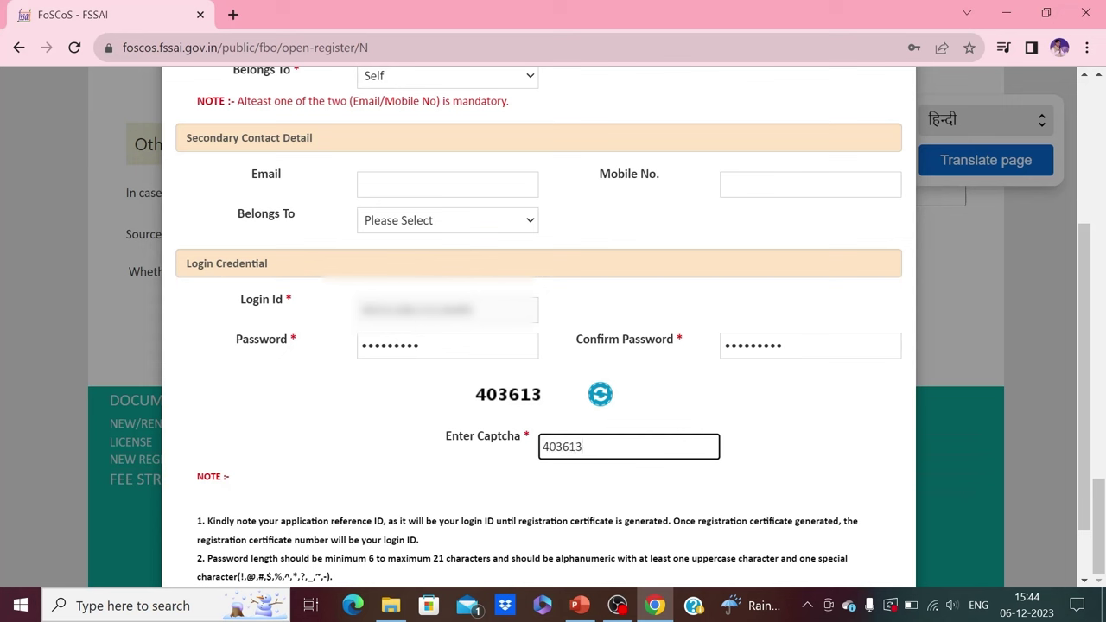
{"action": "left_click", "coordinate": [459, 461]}
{"action": "scroll", "coordinate": [460, 465], "scroll_direction": "down", "scroll_amount": 1}
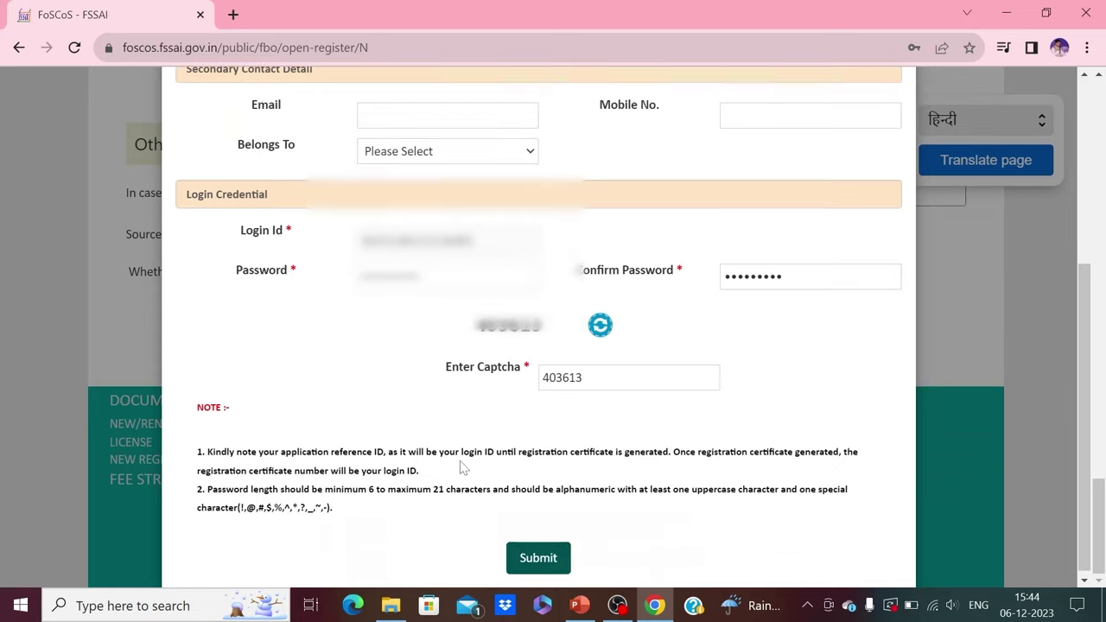
Step: Submit the sign-up, enter the verification OTP, and acknowledge the success message
{"action": "left_click", "coordinate": [538, 556]}
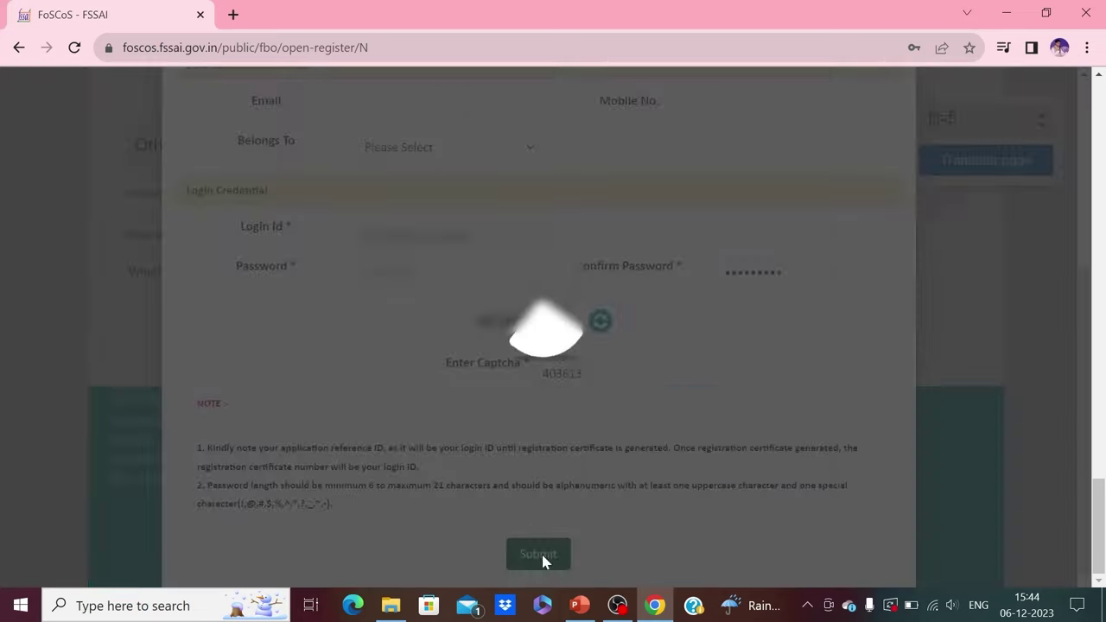
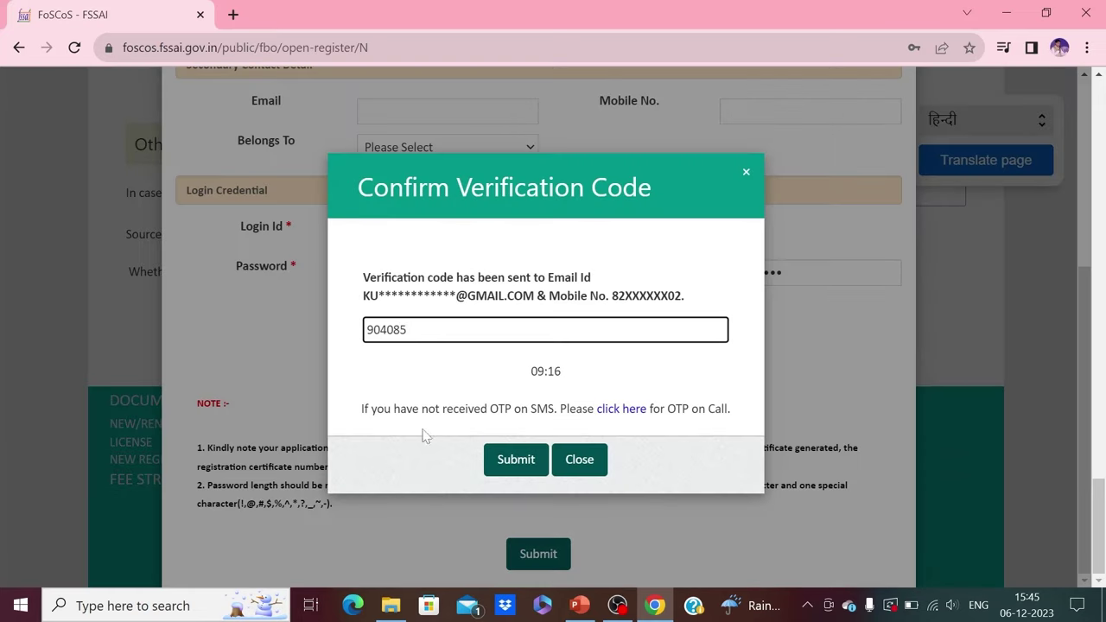
{"action": "left_click", "coordinate": [532, 459]}
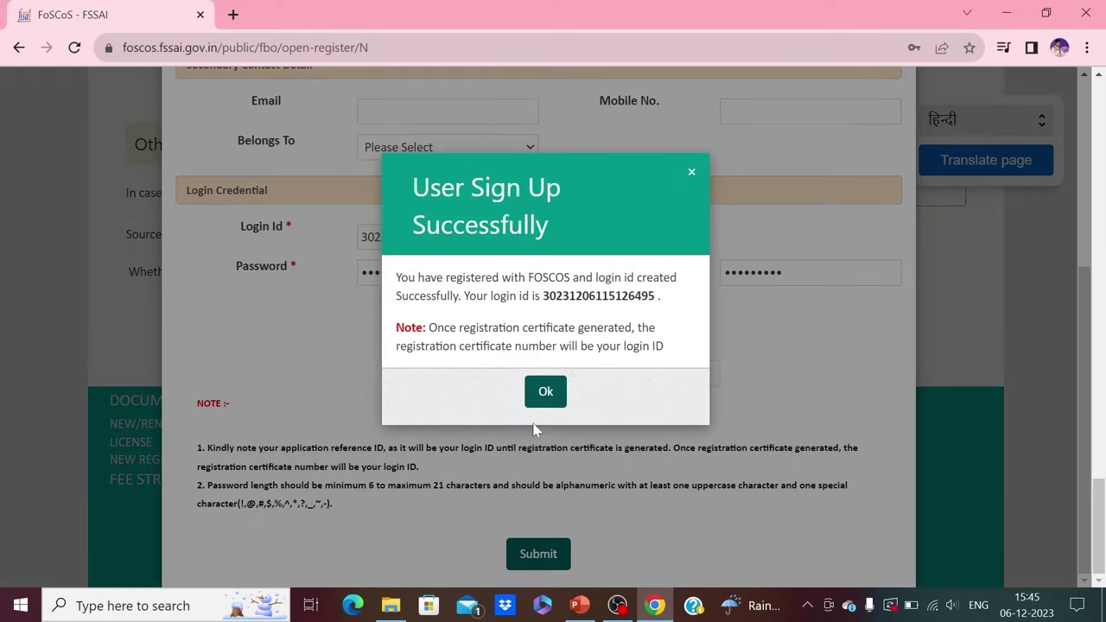
{"action": "left_click", "coordinate": [545, 391]}
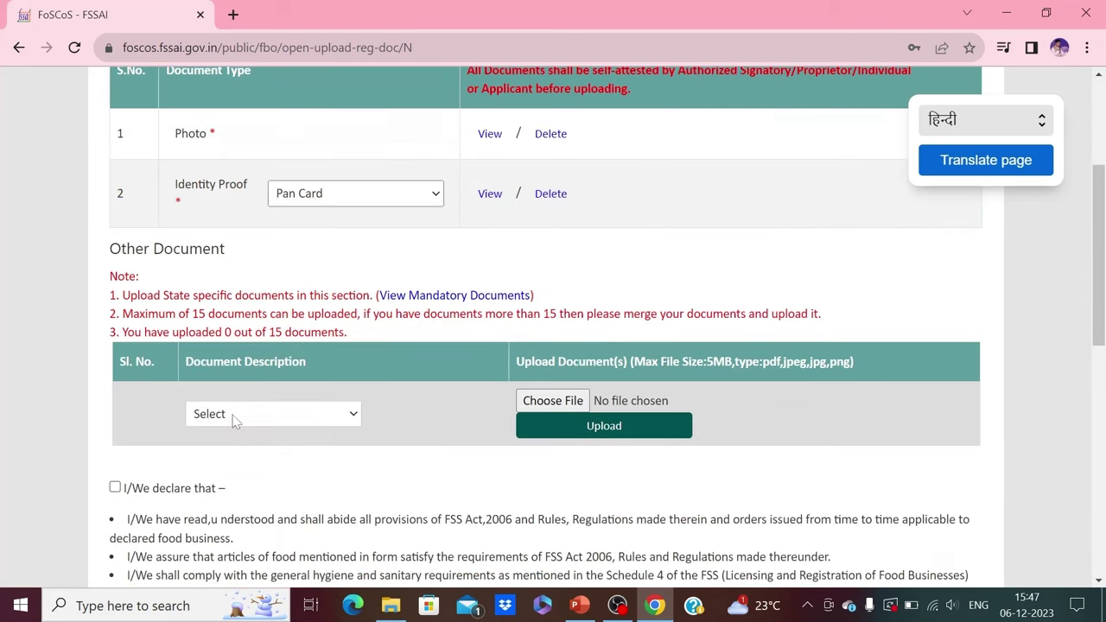
Step: Upload a WhatsApp image from Downloads as the Proof of Premises document
{"action": "left_click", "coordinate": [238, 415]}
{"action": "left_click", "coordinate": [247, 454]}
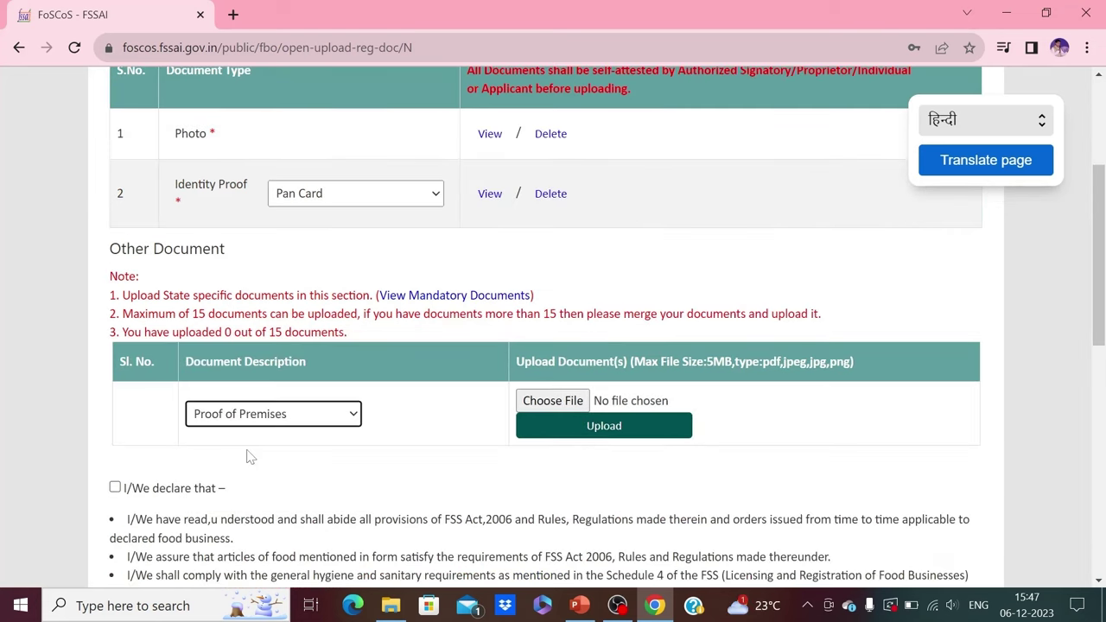
{"action": "left_click", "coordinate": [550, 403]}
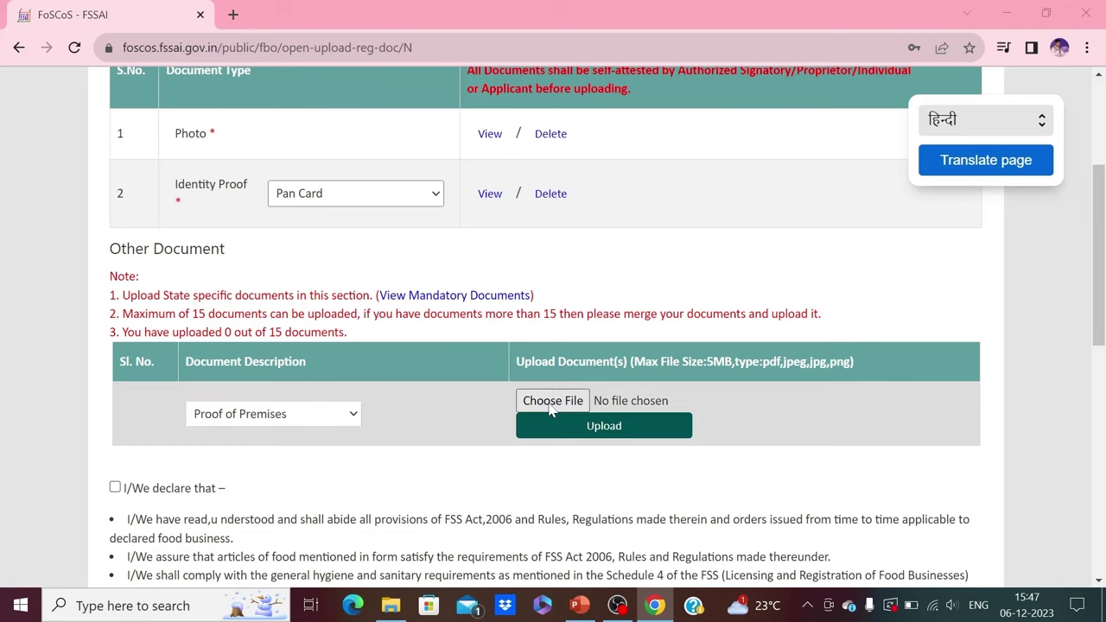
{"action": "left_click", "coordinate": [252, 169]}
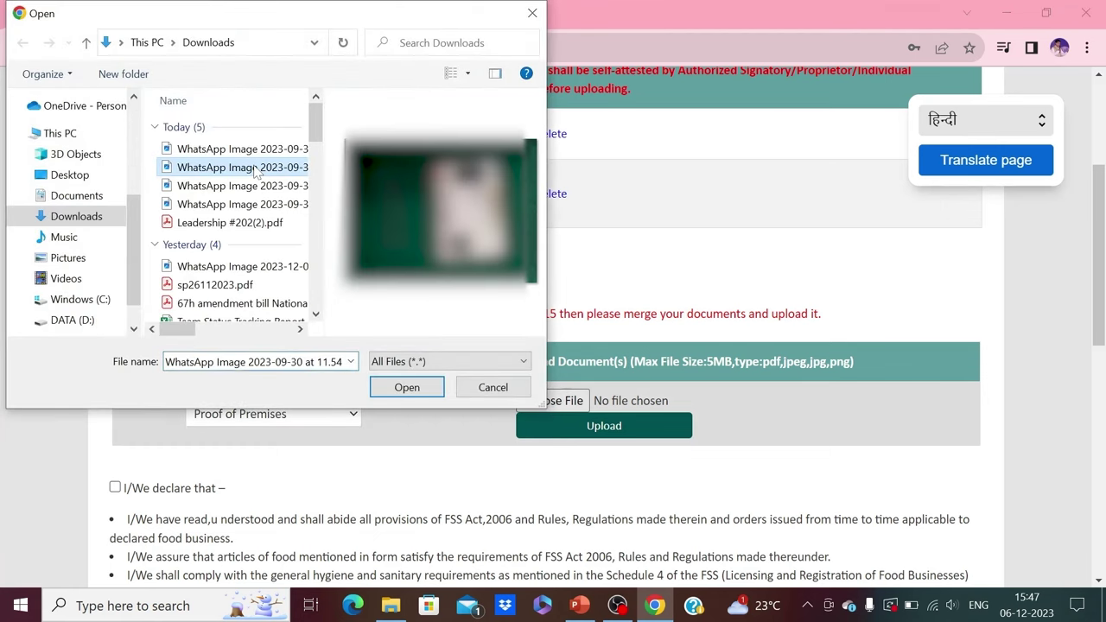
{"action": "left_click", "coordinate": [253, 185]}
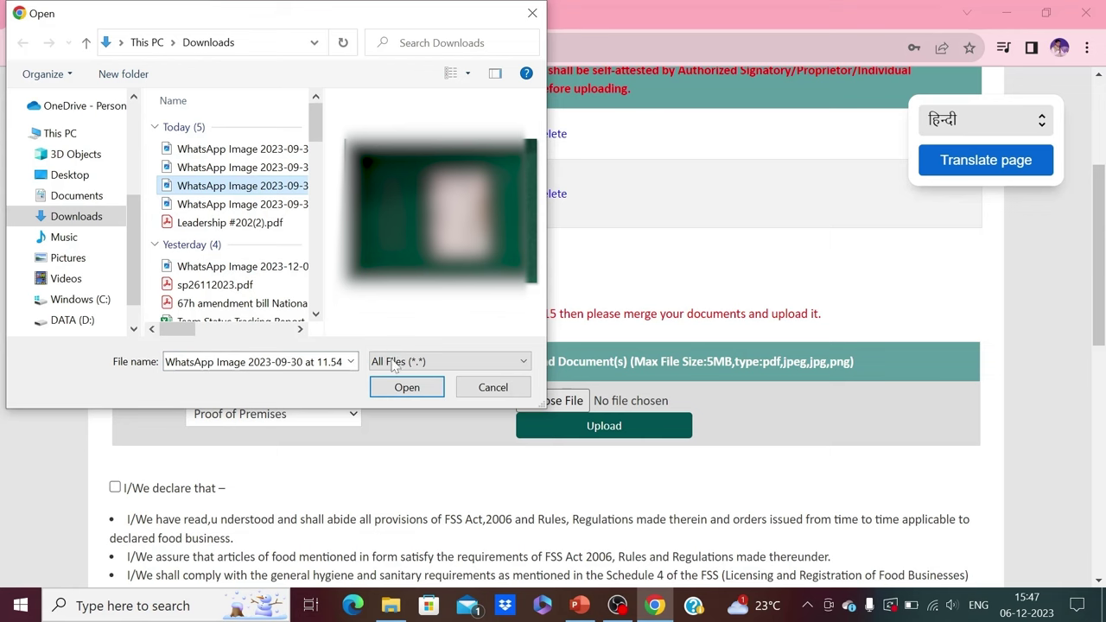
{"action": "left_click", "coordinate": [403, 389]}
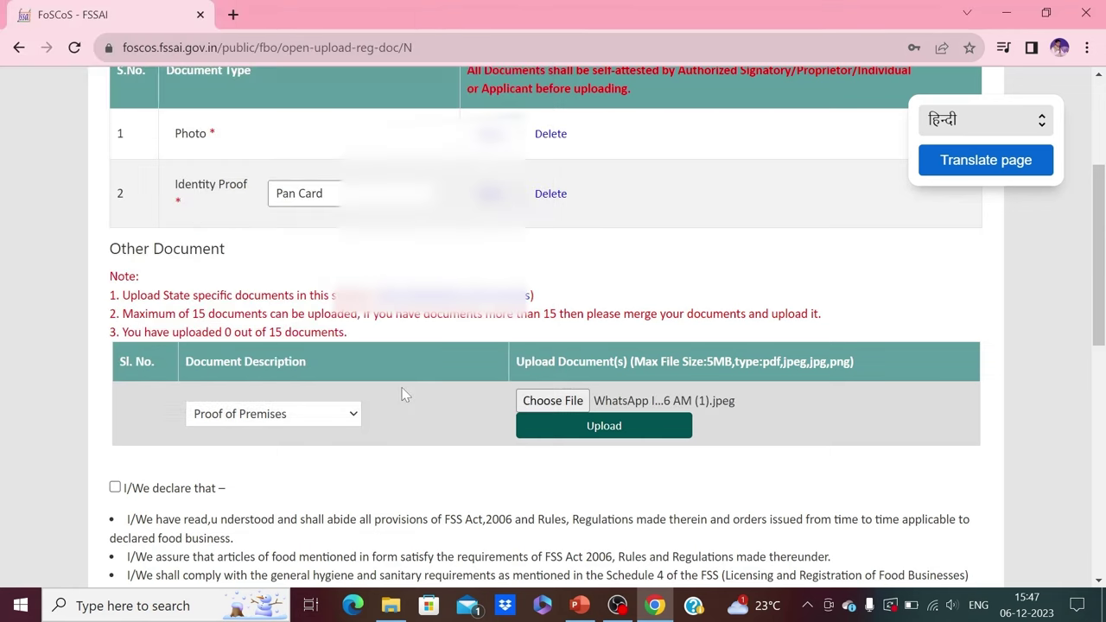
{"action": "left_click", "coordinate": [598, 429]}
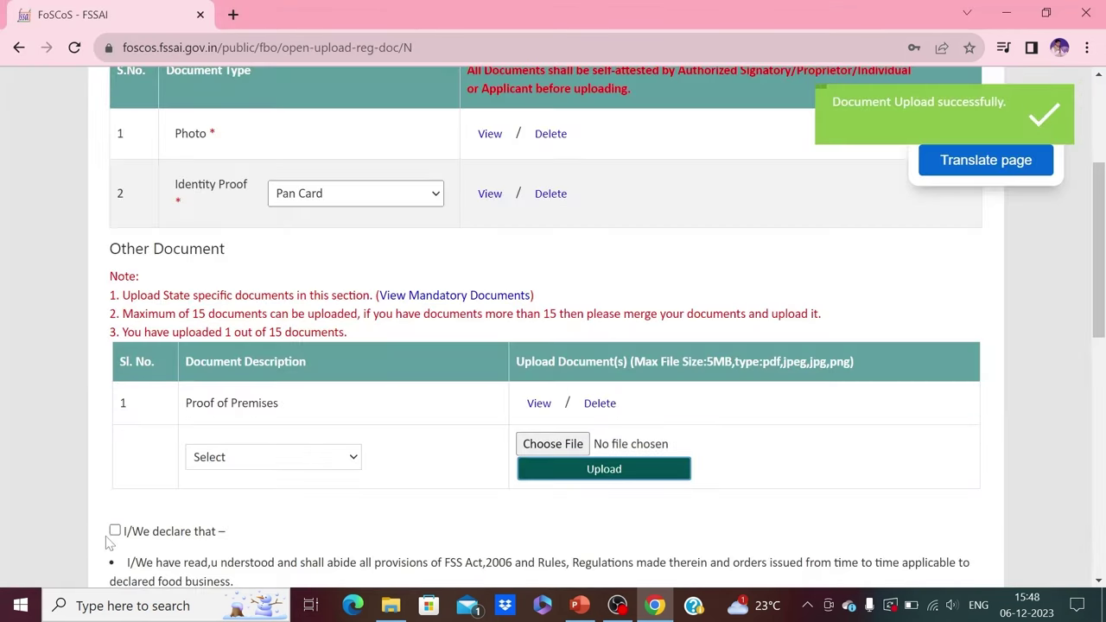
Step: Tick the I/We declare checkbox to accept the declaration
{"action": "left_click", "coordinate": [115, 531]}
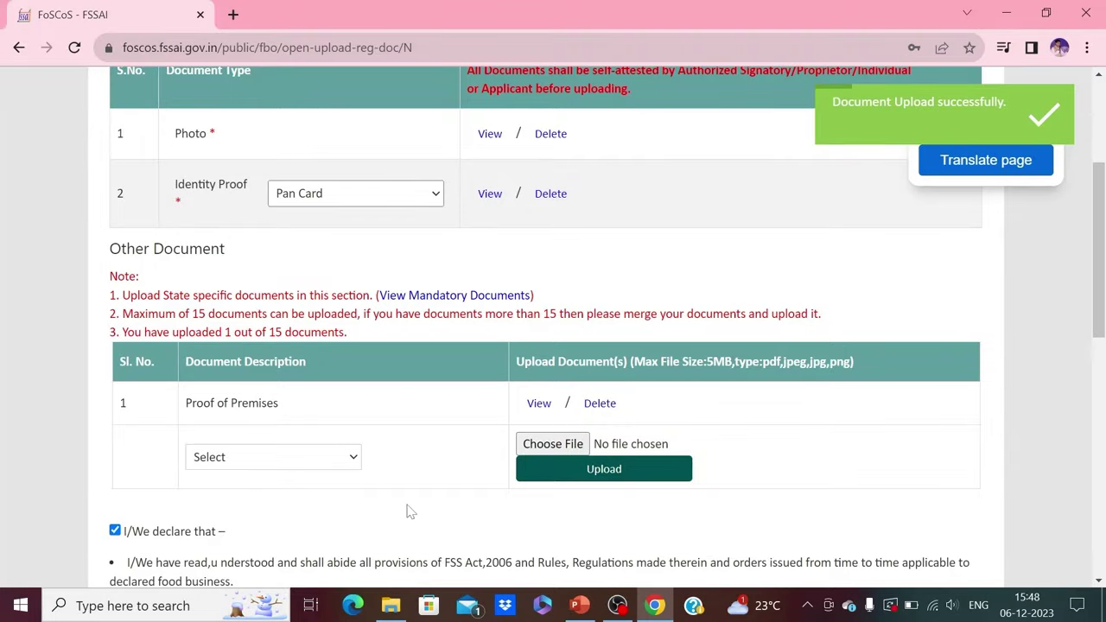
{"action": "scroll", "coordinate": [410, 513], "scroll_direction": "down", "scroll_amount": 4}
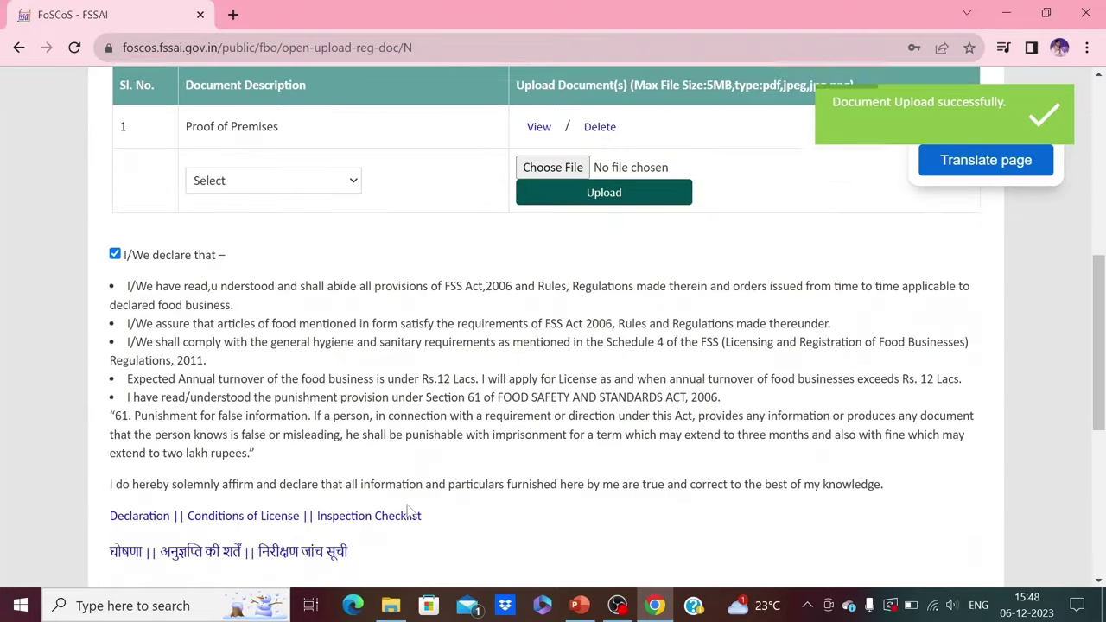
{"action": "scroll", "coordinate": [410, 512], "scroll_direction": "down", "scroll_amount": 3}
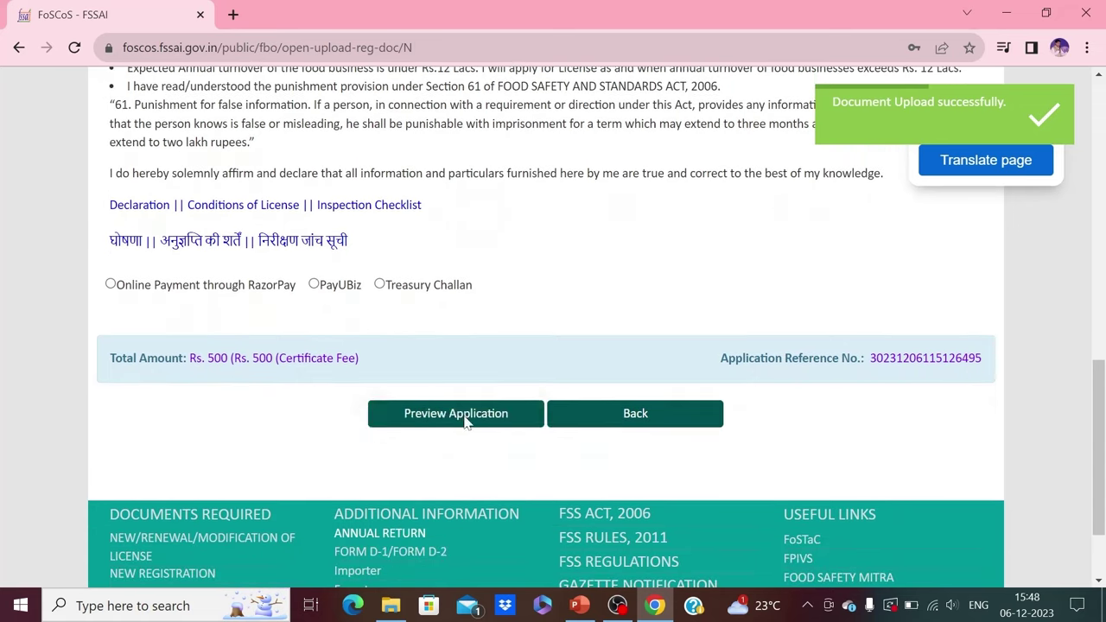
{"action": "left_click", "coordinate": [464, 412]}
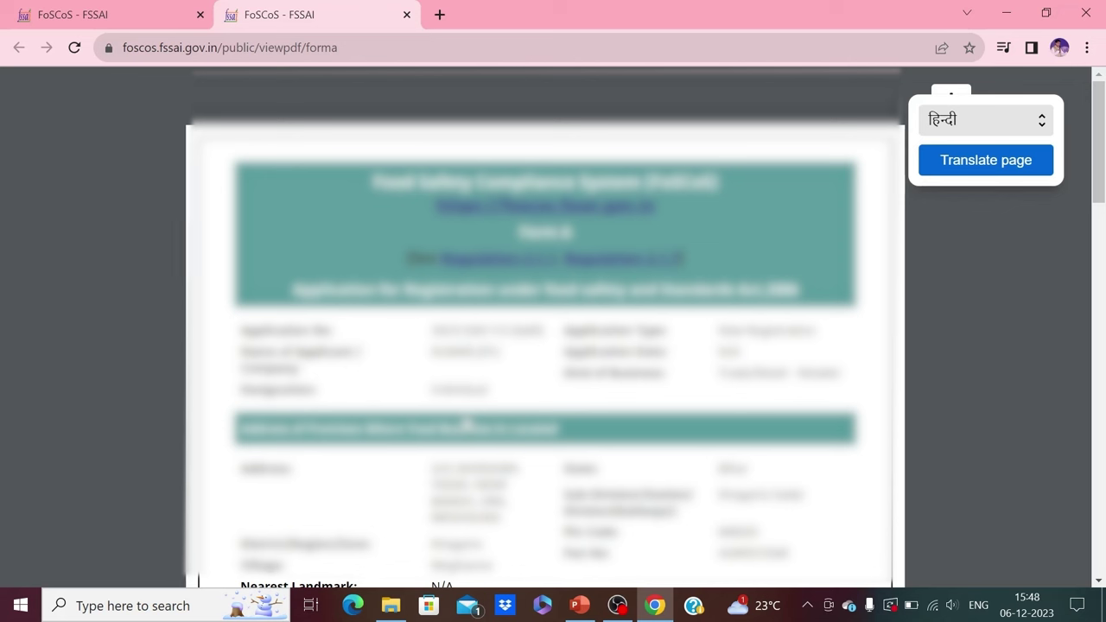
{"action": "scroll", "coordinate": [466, 423], "scroll_direction": "down", "scroll_amount": 5}
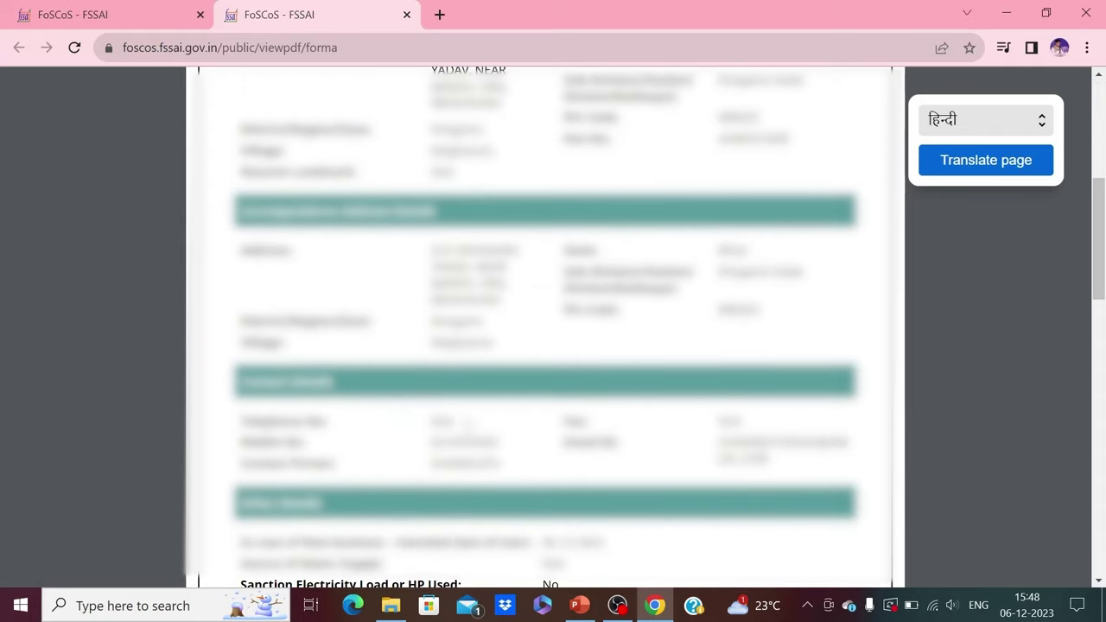
{"action": "scroll", "coordinate": [466, 424], "scroll_direction": "down", "scroll_amount": 3}
{"action": "scroll", "coordinate": [466, 424], "scroll_direction": "down", "scroll_amount": 7}
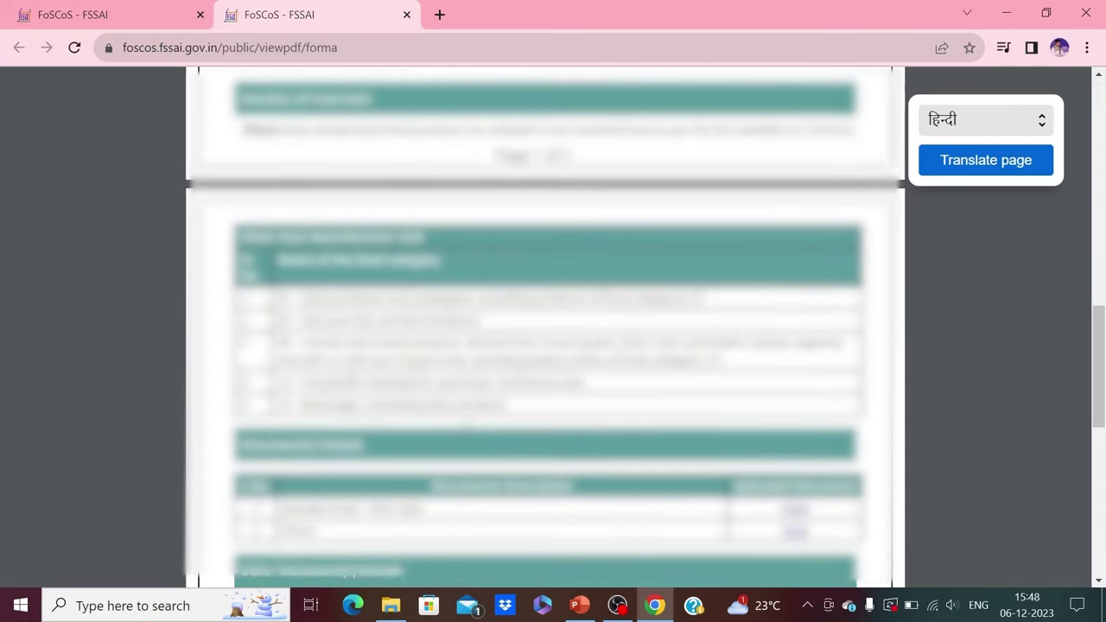
{"action": "scroll", "coordinate": [465, 423], "scroll_direction": "down", "scroll_amount": 5}
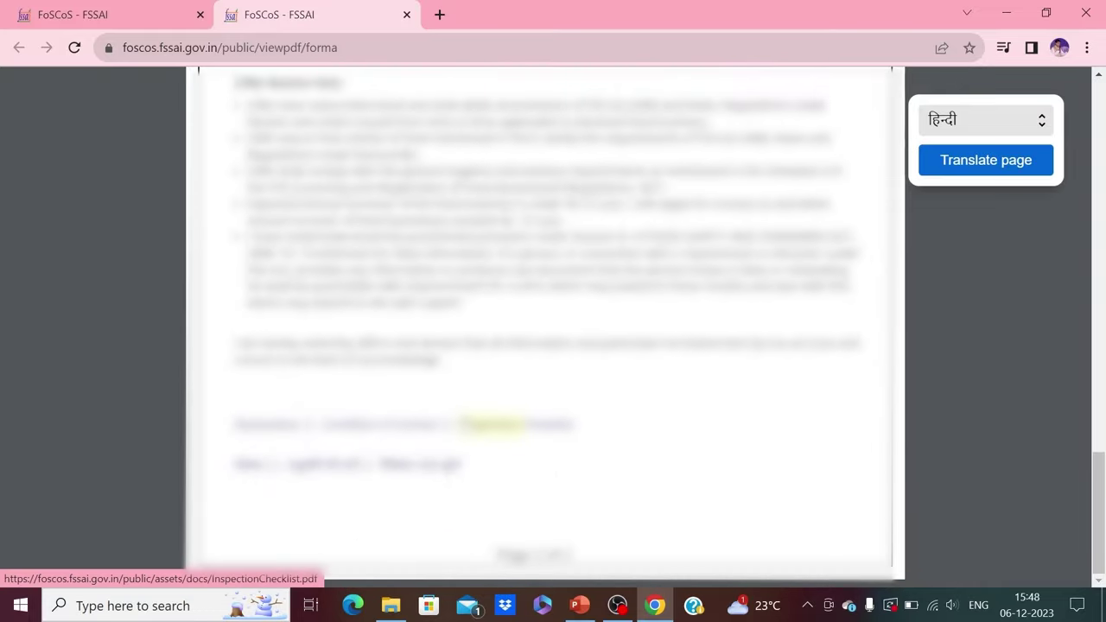
{"action": "scroll", "coordinate": [465, 423], "scroll_direction": "up", "scroll_amount": 1}
{"action": "scroll", "coordinate": [465, 423], "scroll_direction": "up", "scroll_amount": 10}
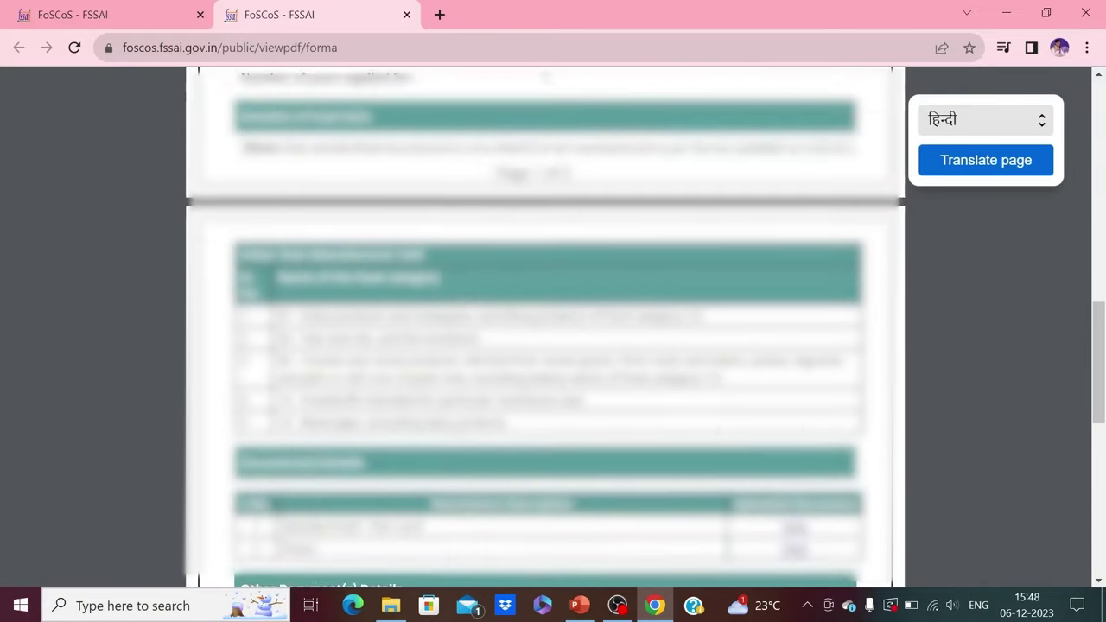
{"action": "scroll", "coordinate": [466, 423], "scroll_direction": "up", "scroll_amount": 6}
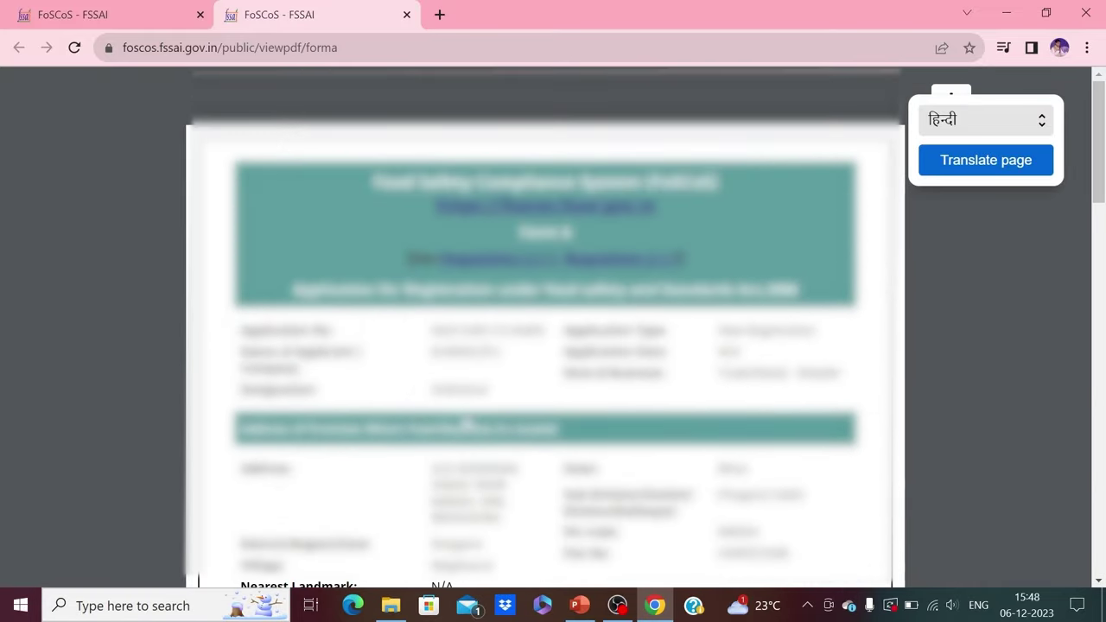
{"action": "left_click", "coordinate": [406, 15]}
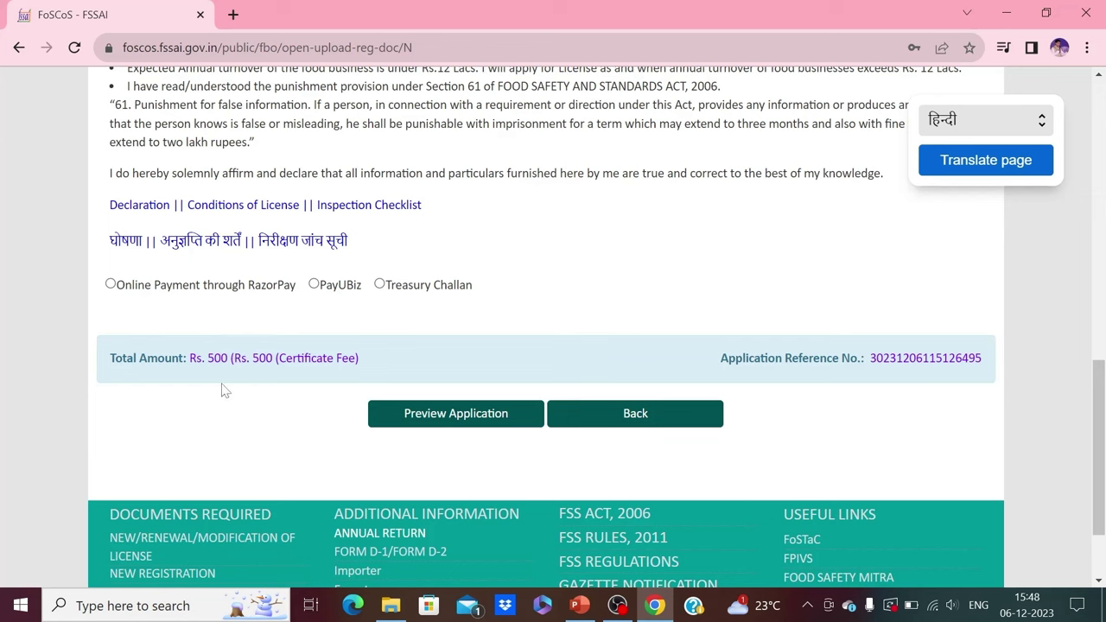
Step: Pay via Online Payment through RazorPay, completing the mobile e-Sign with its OTP
{"action": "left_click", "coordinate": [111, 285]}
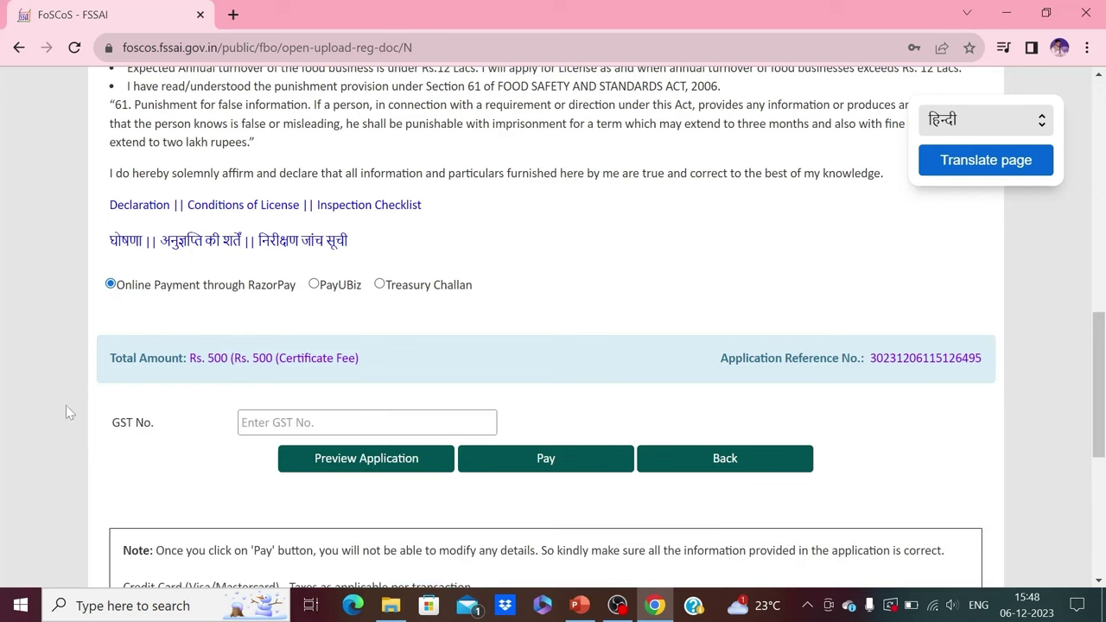
{"action": "left_click", "coordinate": [522, 464]}
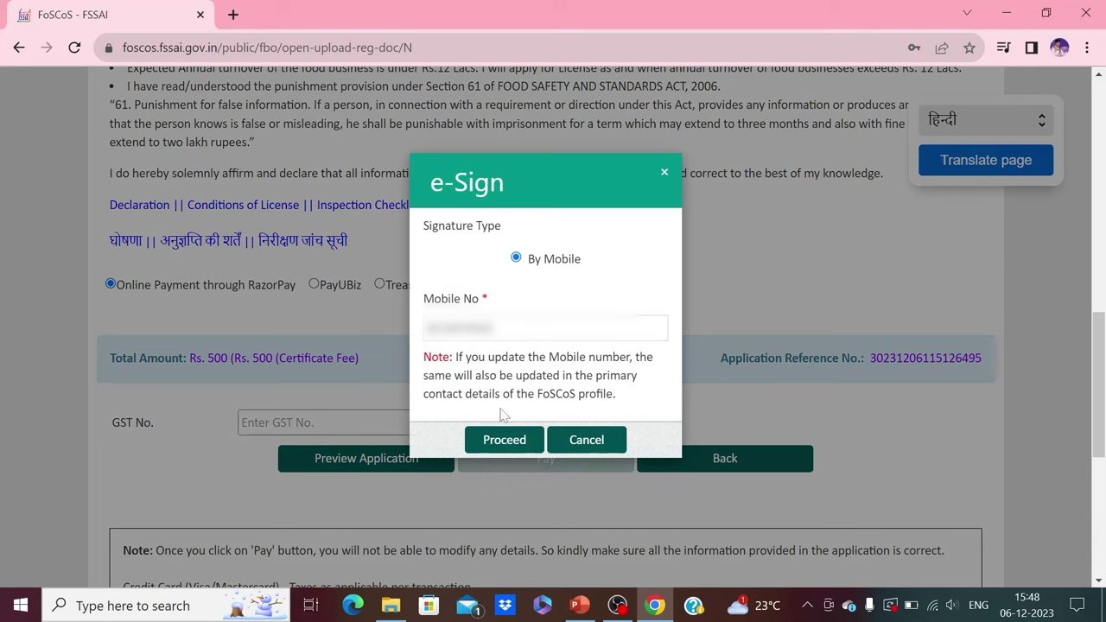
{"action": "left_click", "coordinate": [504, 441]}
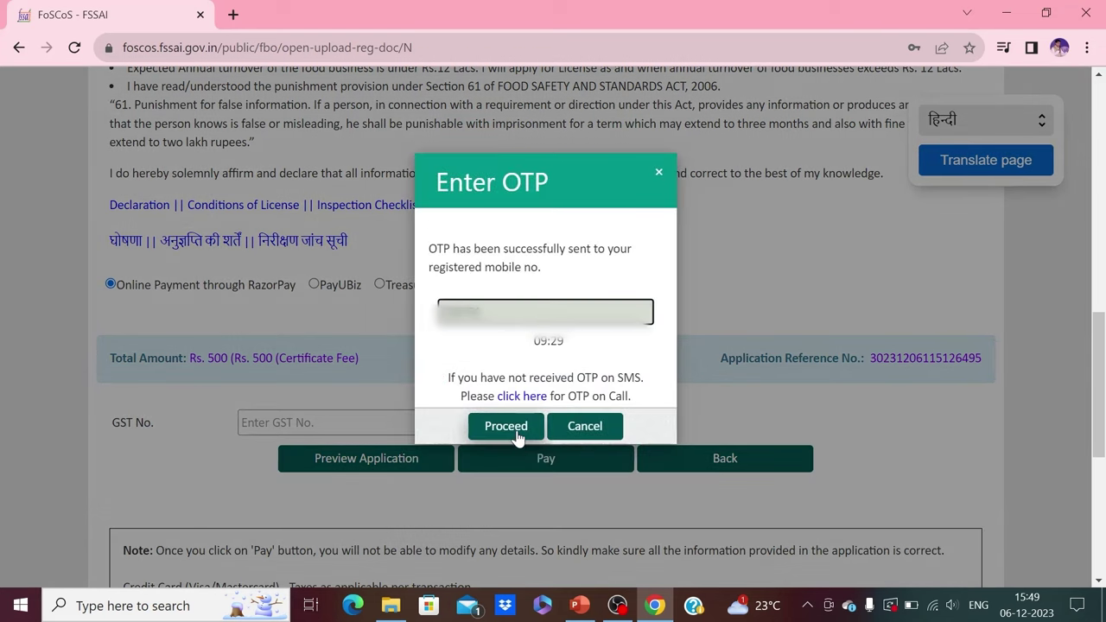
{"action": "left_click", "coordinate": [510, 427]}
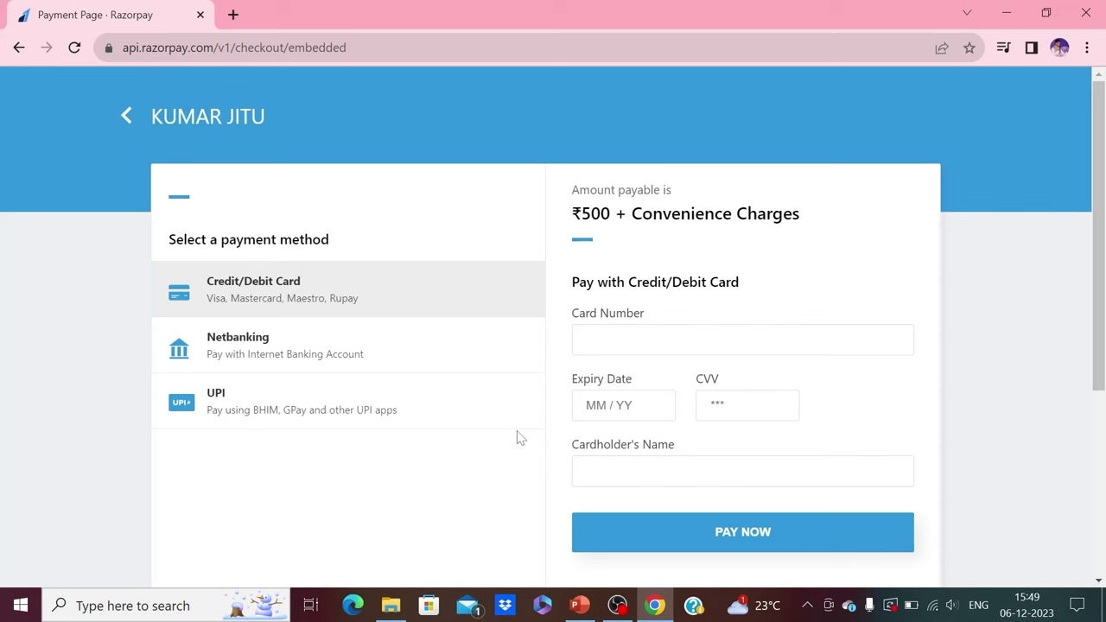
Step: Begin entering the card number in the Razorpay card payment form
{"action": "left_click", "coordinate": [596, 340]}
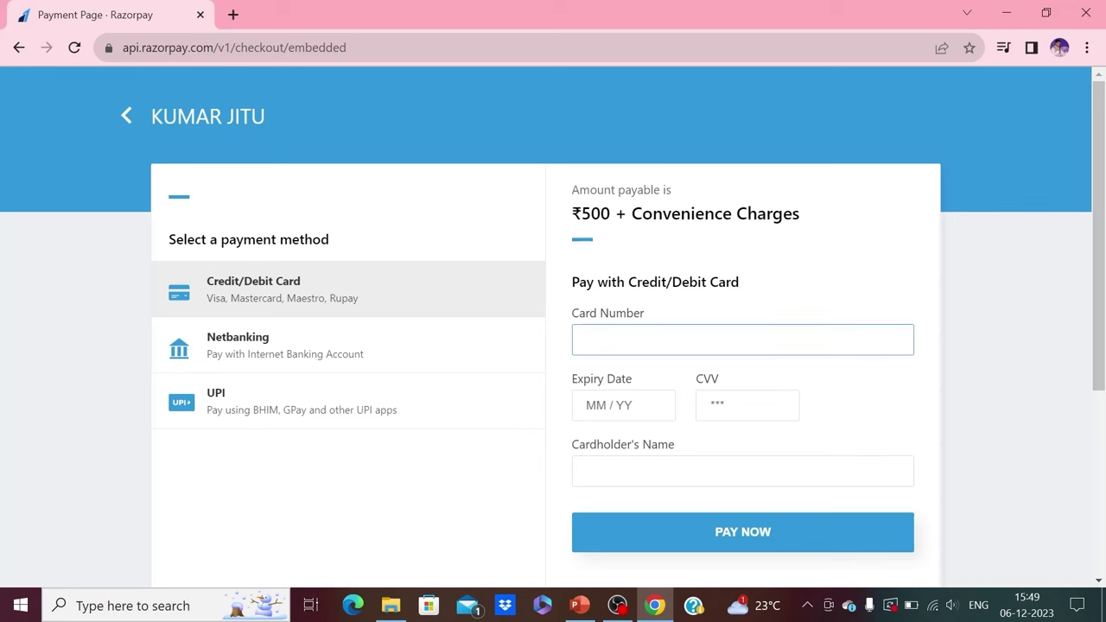
{"action": "type", "text": "4052"}
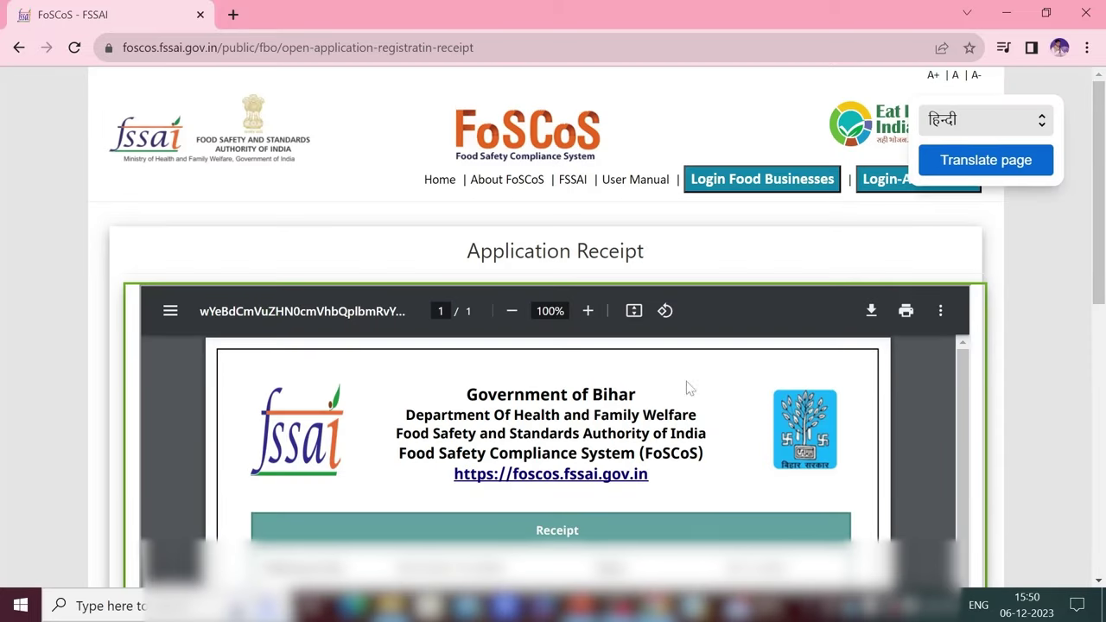
Step: Download the Application Receipt PDF from the viewer toolbar
{"action": "left_click", "coordinate": [870, 312]}
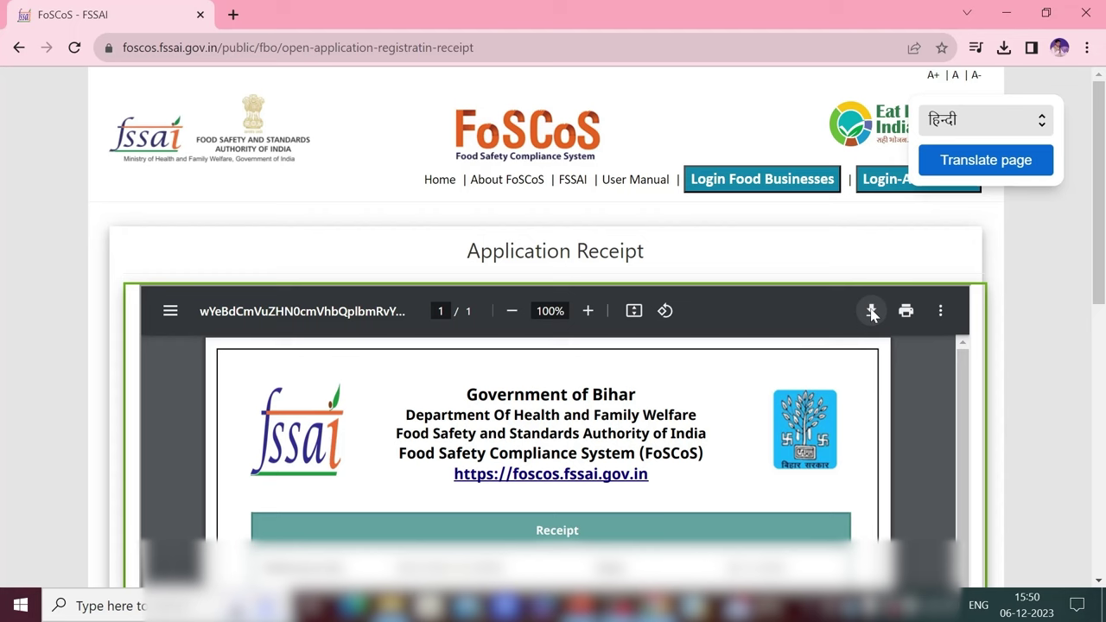